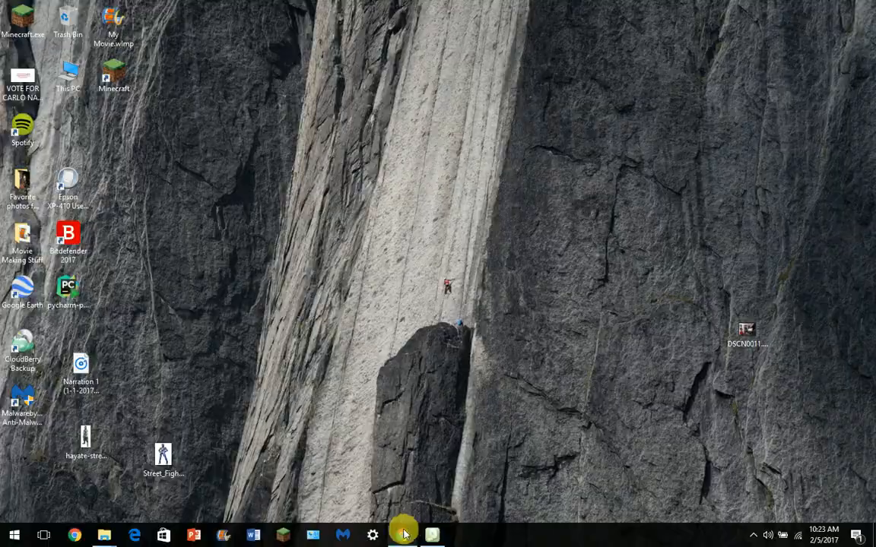
- Switch to Chrome and examine the applications and SoundFont links offered on the SynthFont downloads page
click(404, 533)
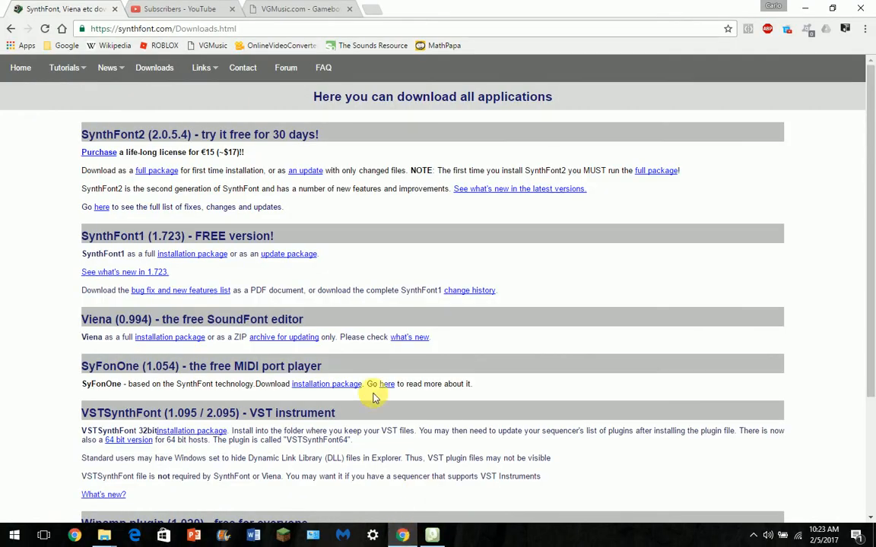
scroll(865, 201, down, 2)
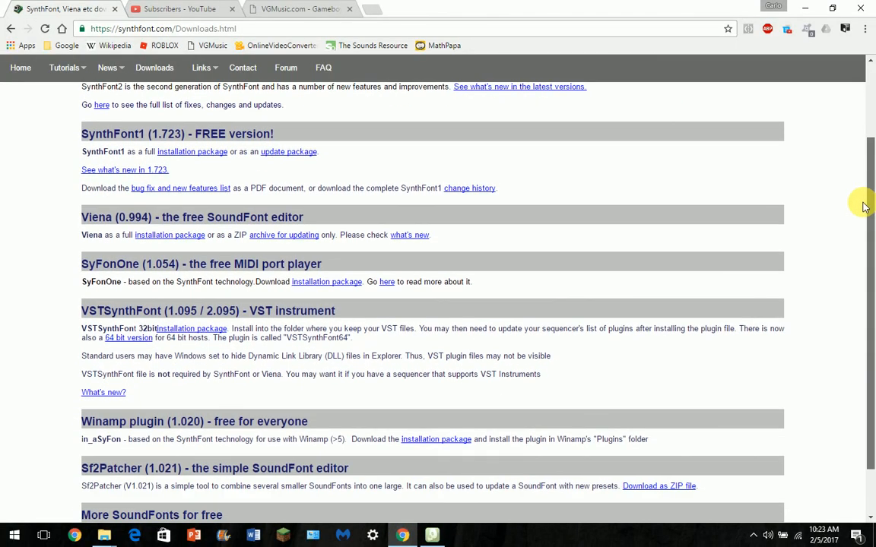
scroll(865, 206, up, 2)
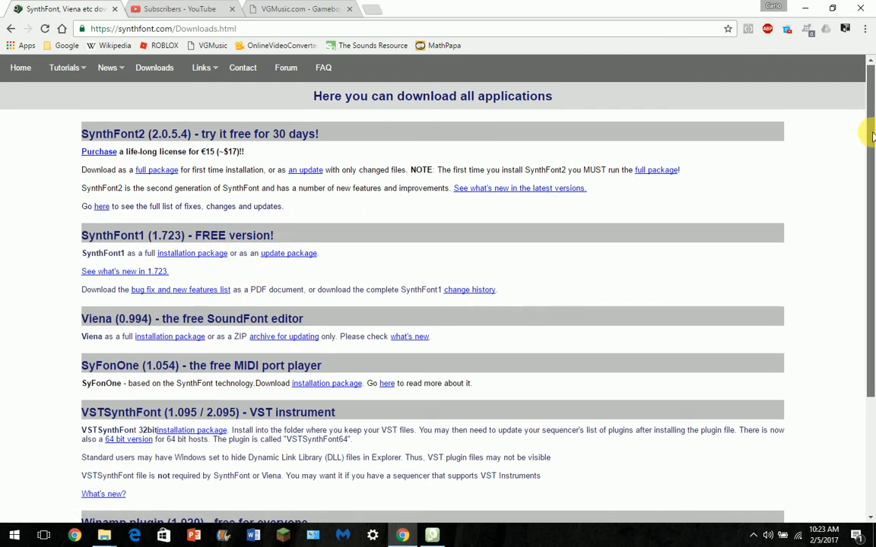
scroll(869, 259, down, 2)
scroll(870, 259, down, 1)
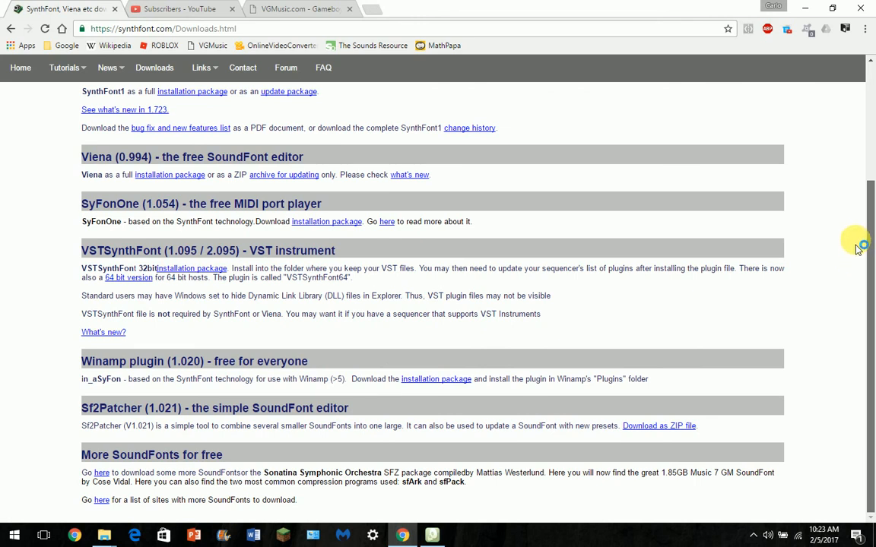
scroll(859, 243, up, 1)
scroll(855, 232, up, 1)
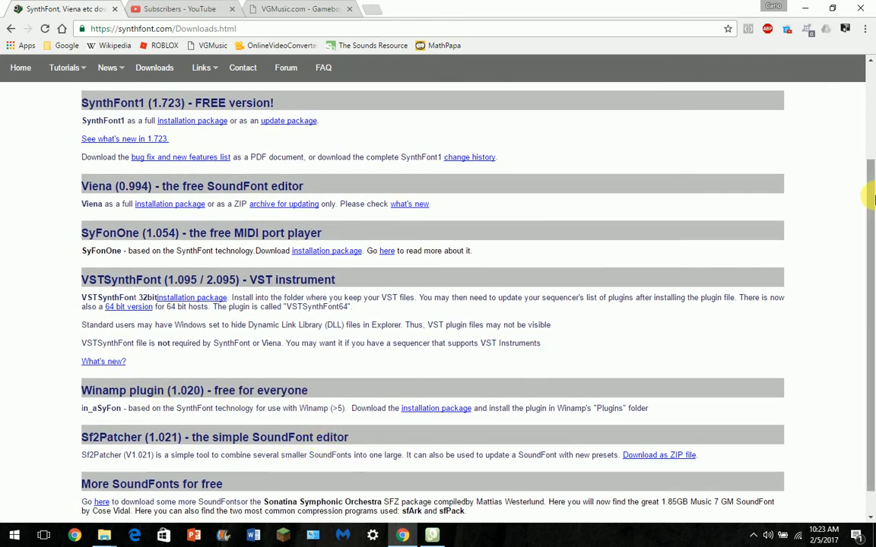
drag(866, 191, 840, 74)
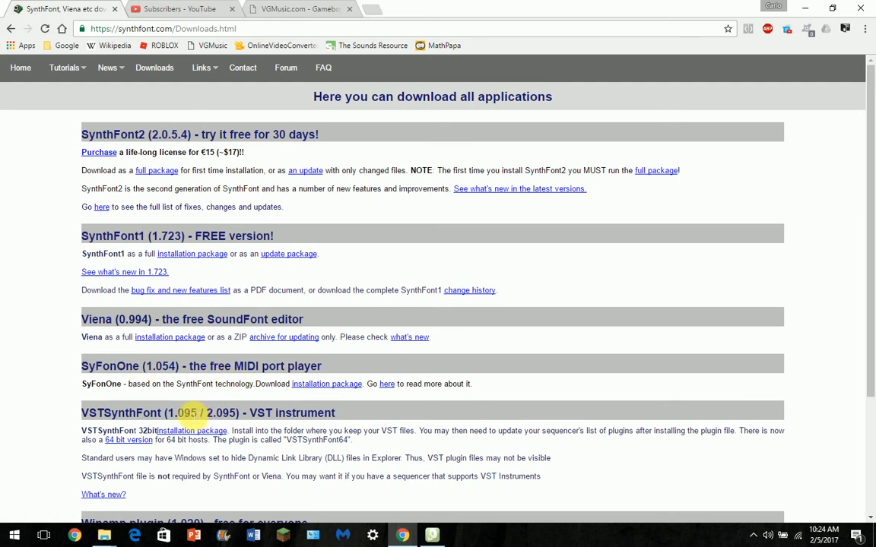
scroll(228, 426, down, 4)
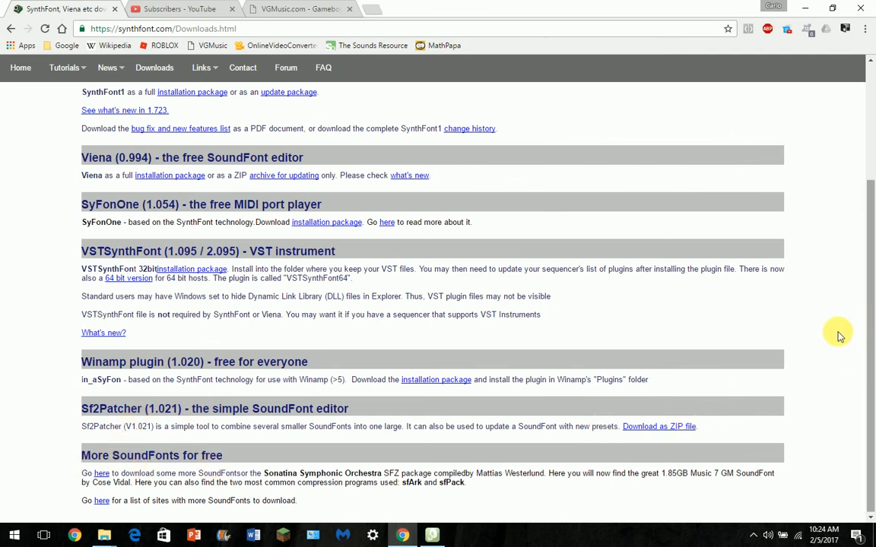
scroll(869, 316, up, 3)
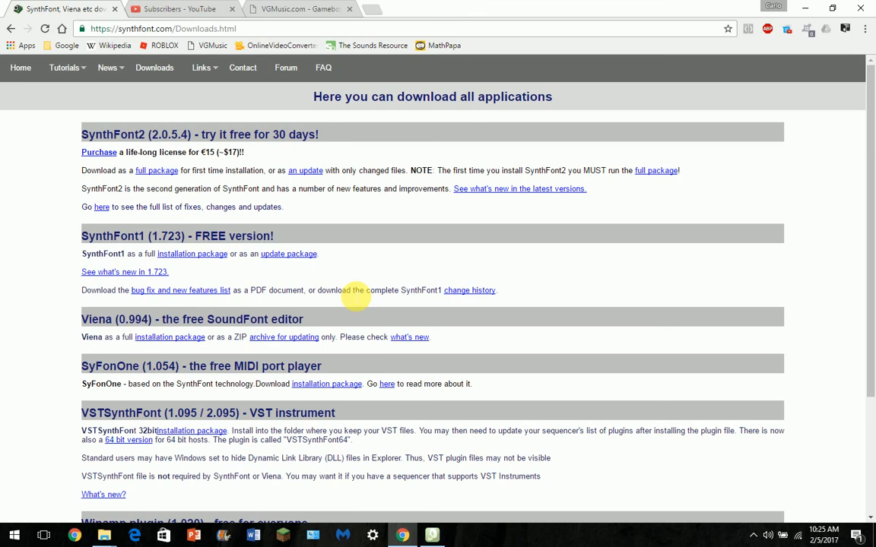
click(466, 292)
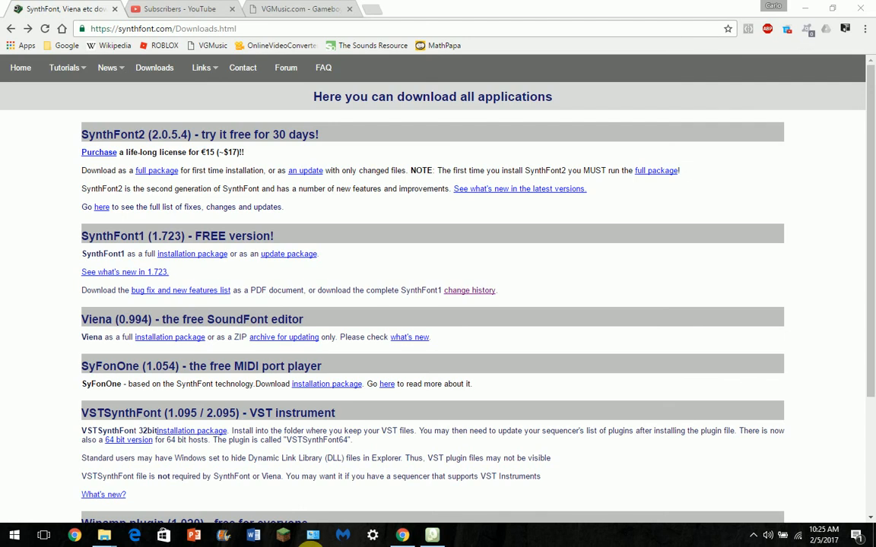
- Minimize the browser and bring up the SynthFont and Music folder windows
click(797, 7)
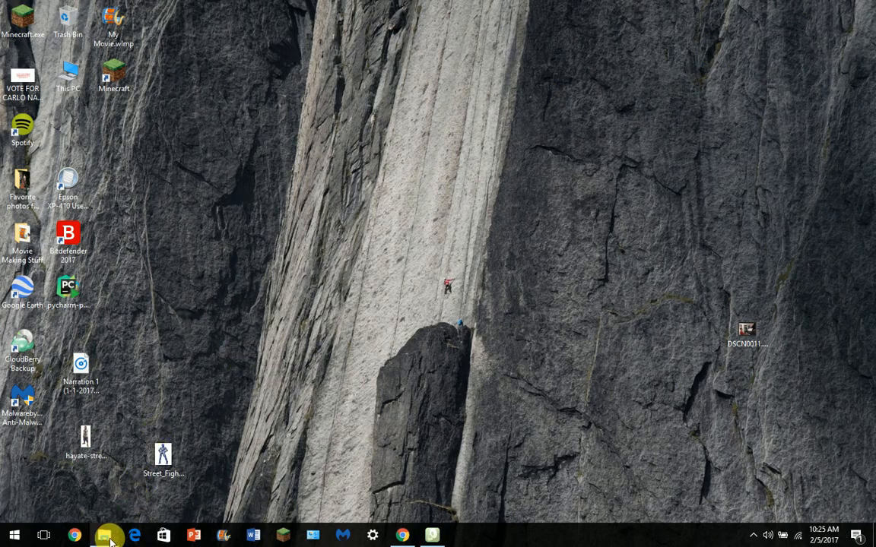
mouse_move(109, 538)
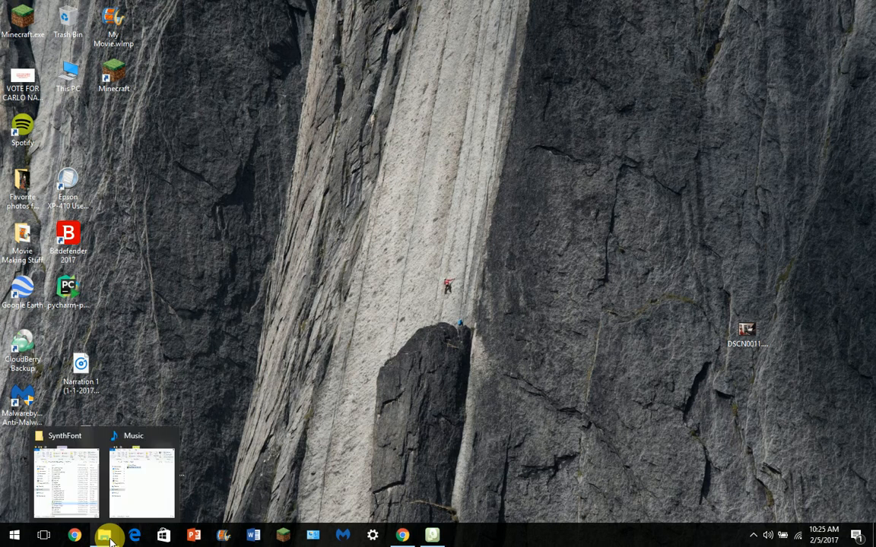
click(68, 494)
mouse_move(102, 530)
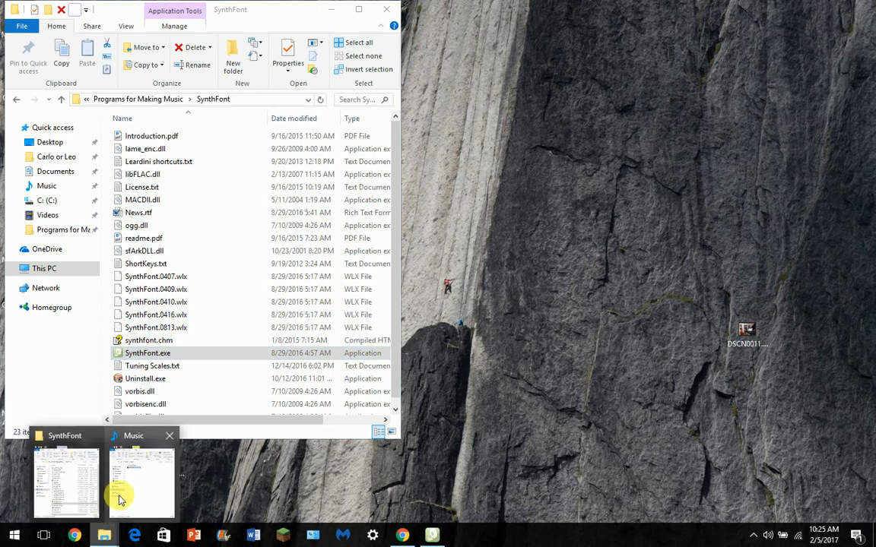
click(119, 499)
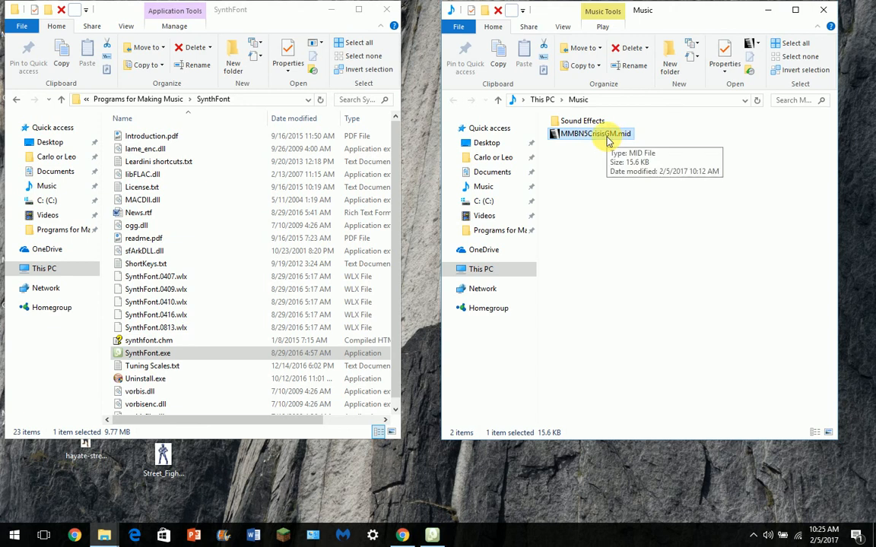
- Open MMBN5CrisisGM.mid from the Music folder with SynthFont.exe and switch to the SynthFont window
drag(606, 141, 674, 254)
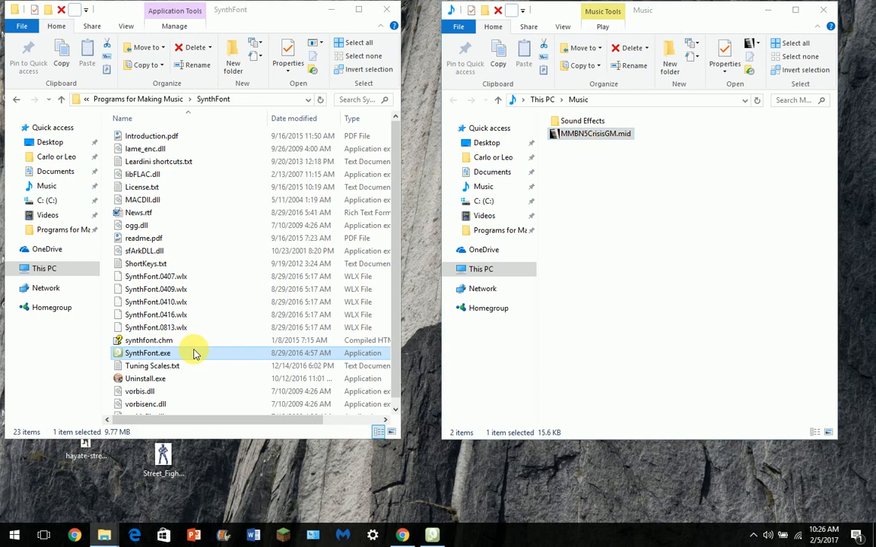
click(395, 247)
drag(395, 247, 326, 304)
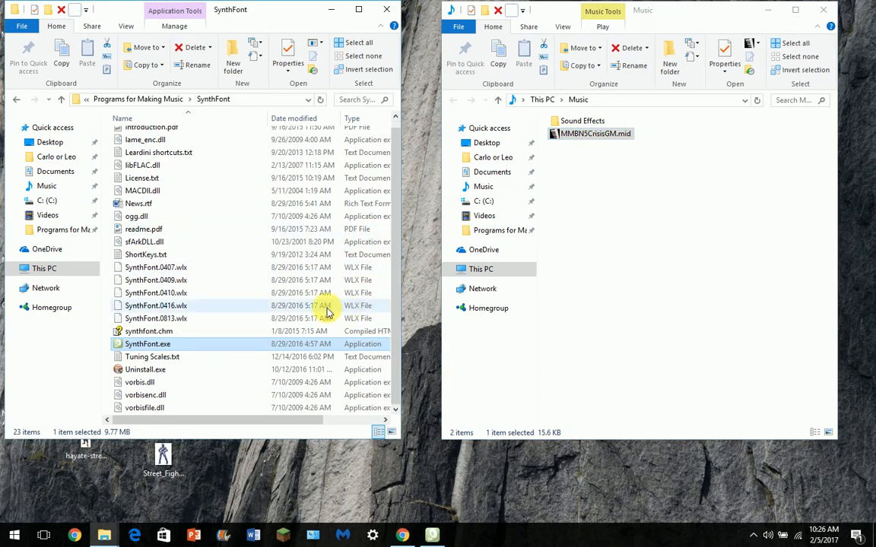
drag(165, 344, 225, 335)
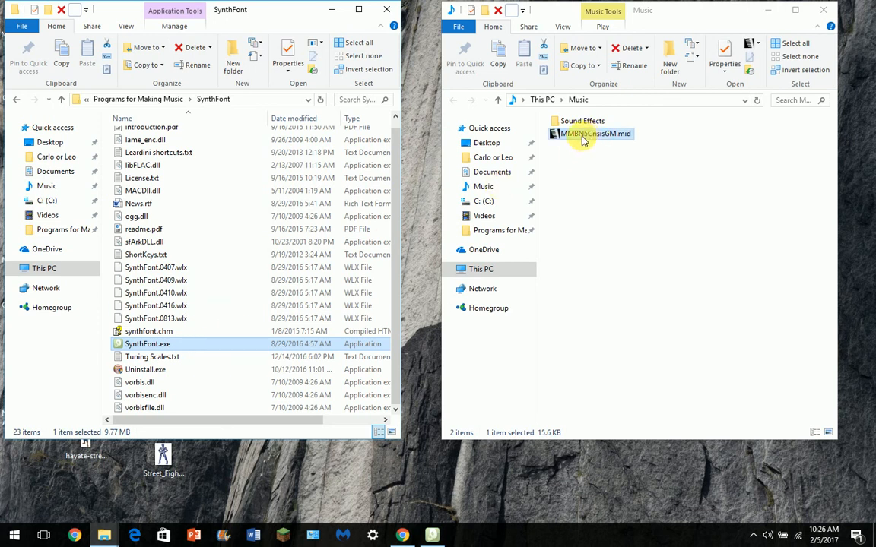
drag(583, 139, 230, 350)
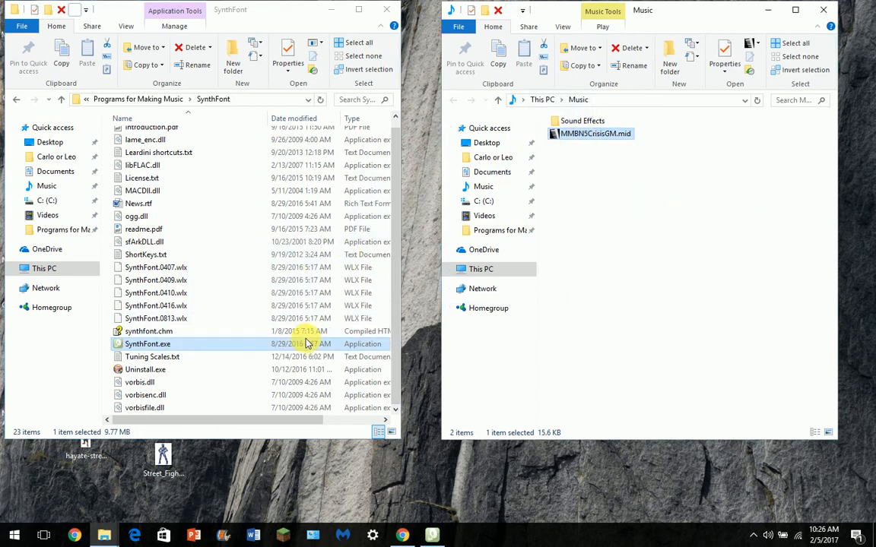
click(444, 535)
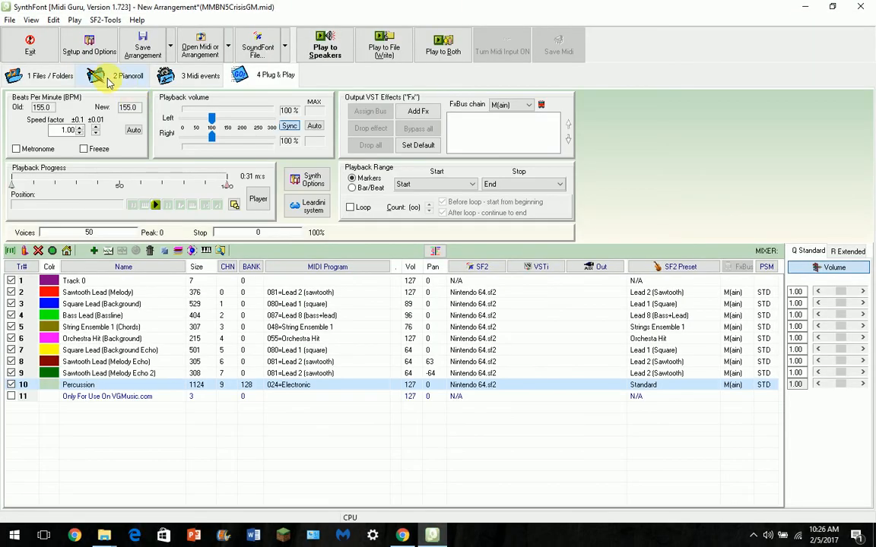
click(56, 76)
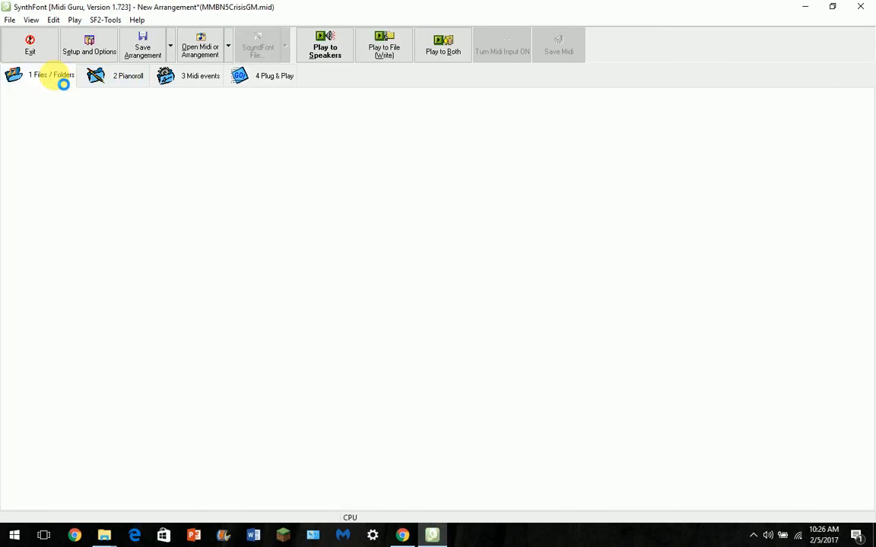
click(244, 76)
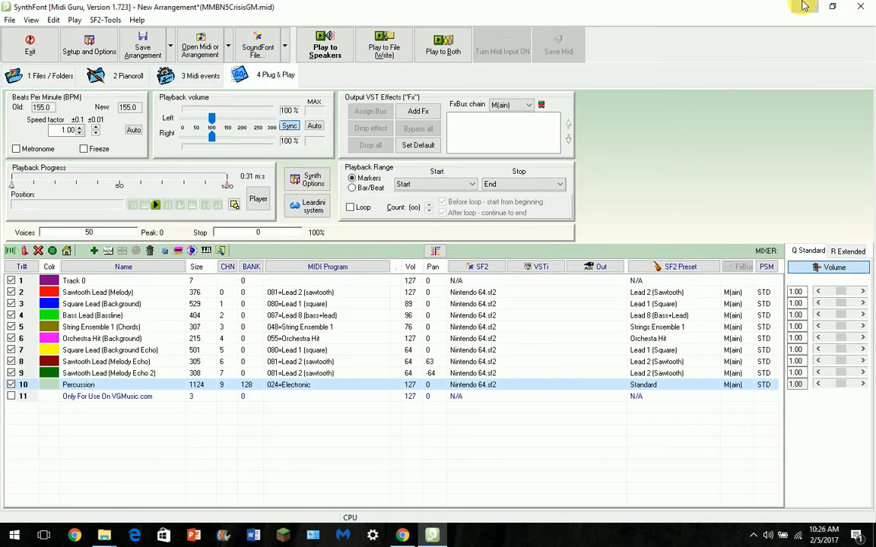
click(804, 7)
drag(604, 133, 736, 223)
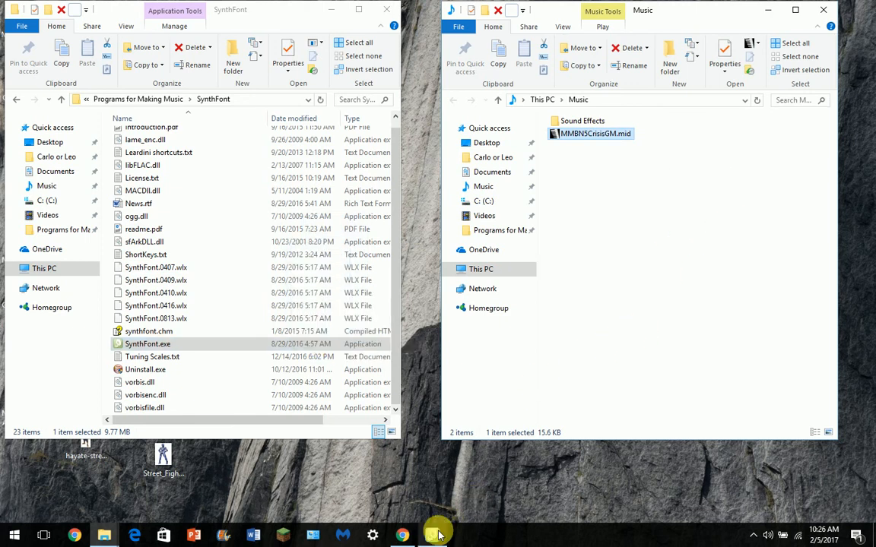
mouse_move(438, 535)
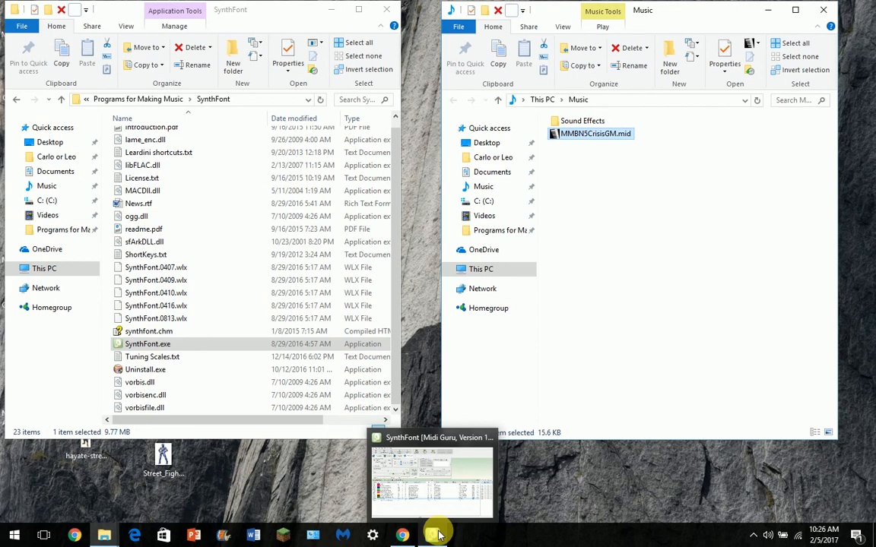
click(416, 494)
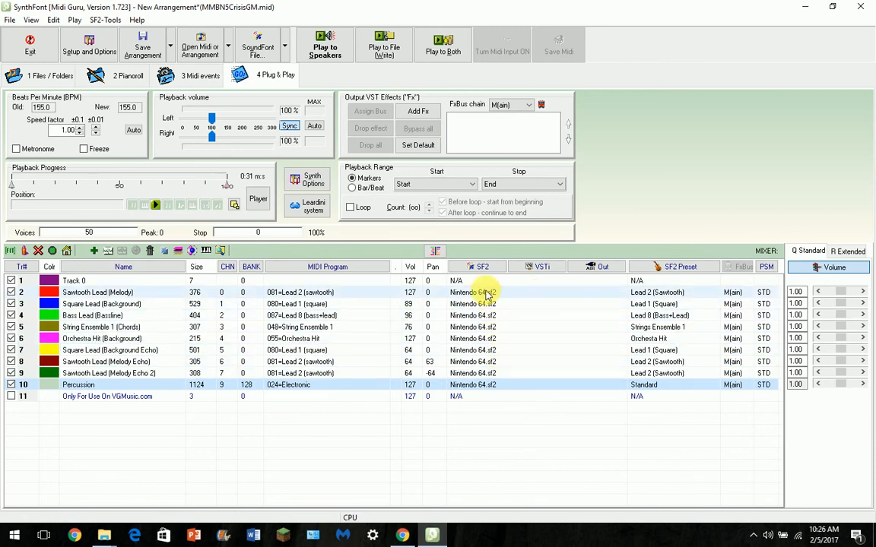
- Examine the channel choices available for the Percussion track, including the additional ones under Slot 2
click(227, 267)
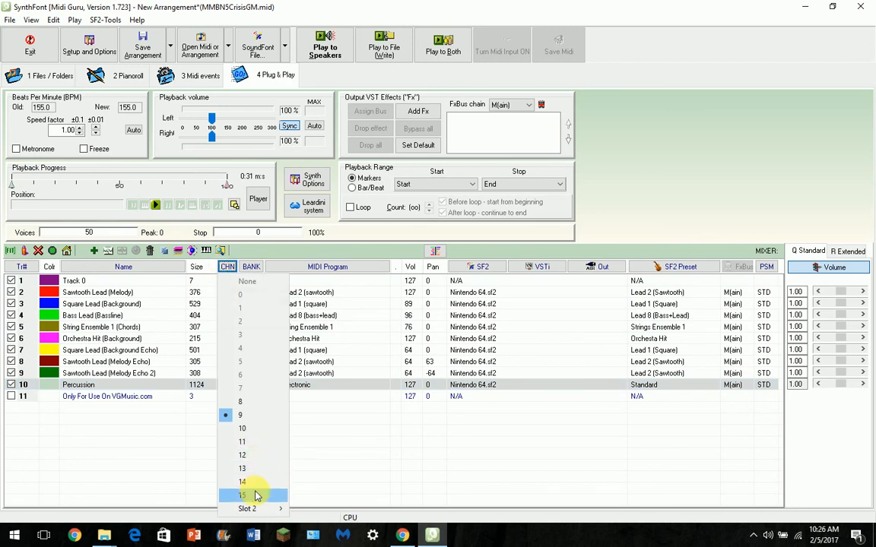
click(318, 388)
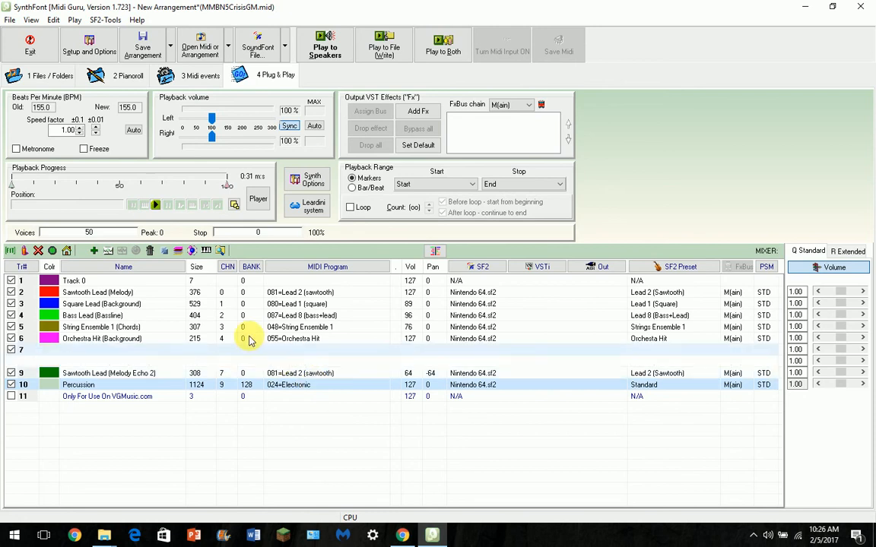
click(226, 267)
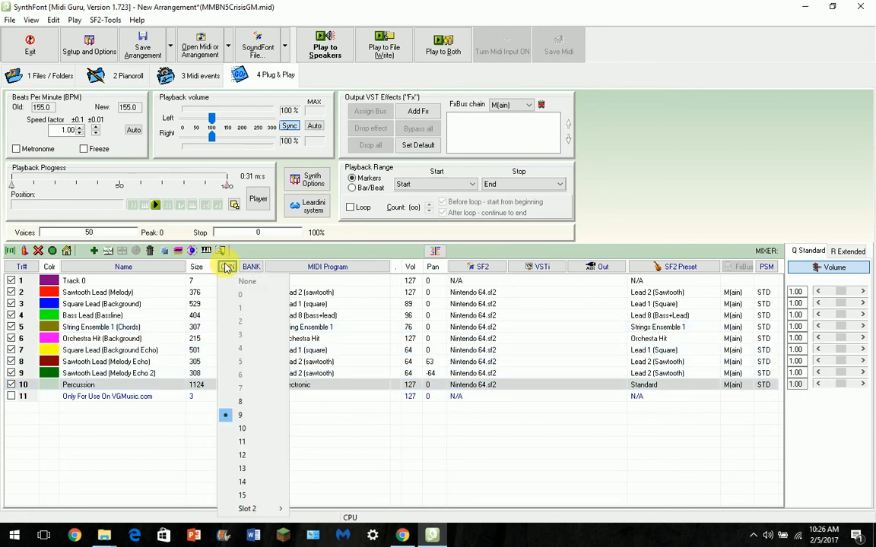
mouse_move(279, 511)
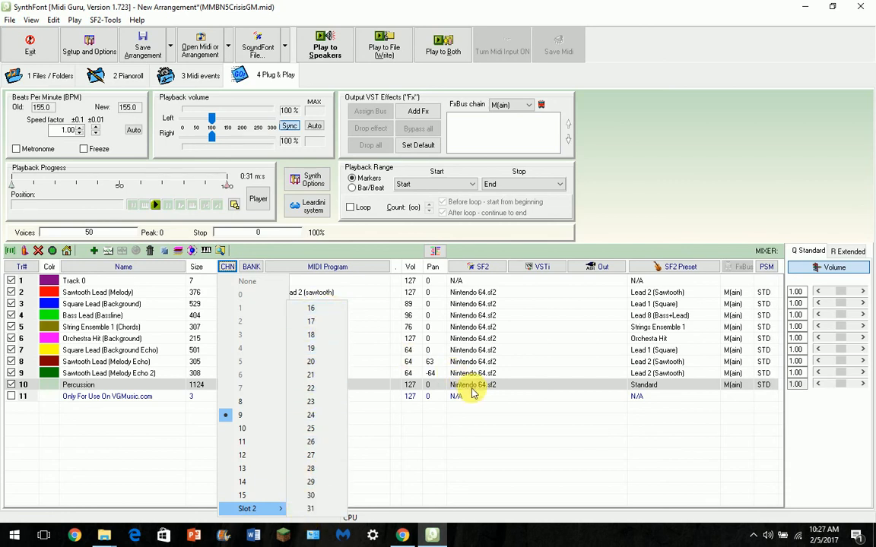
click(454, 385)
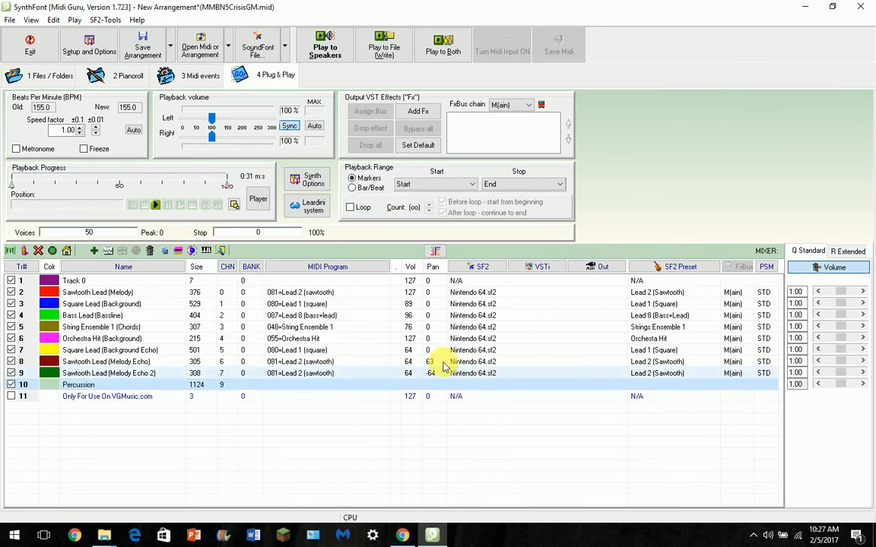
- Open the Bank Manager, inspect the sound source of bank 001, and close it with OK
click(255, 267)
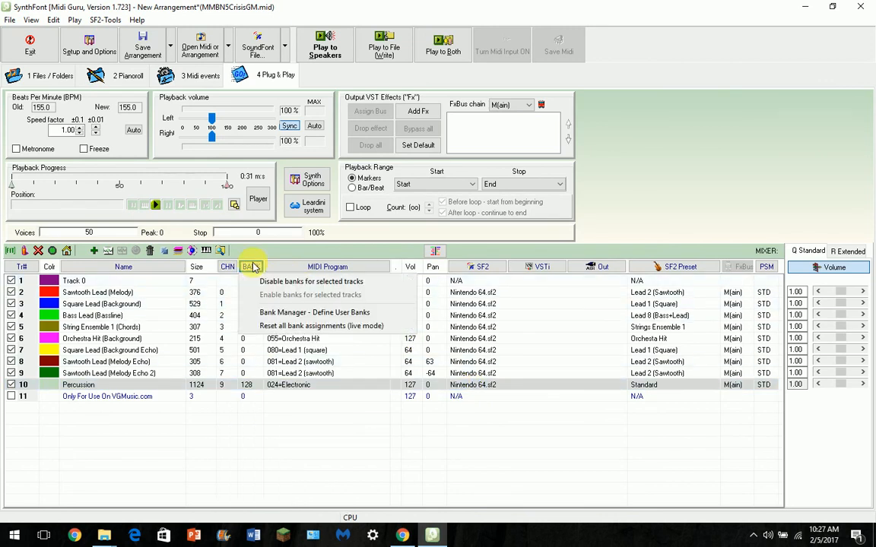
click(353, 312)
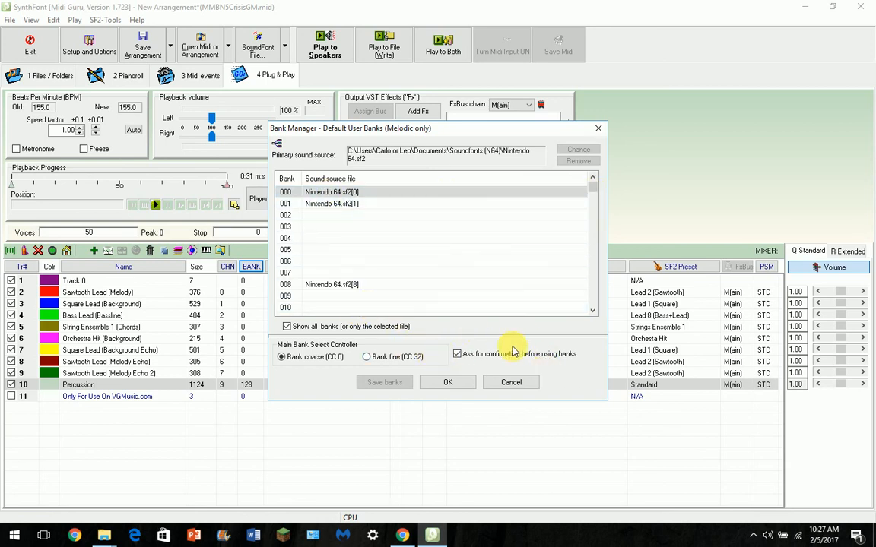
click(442, 204)
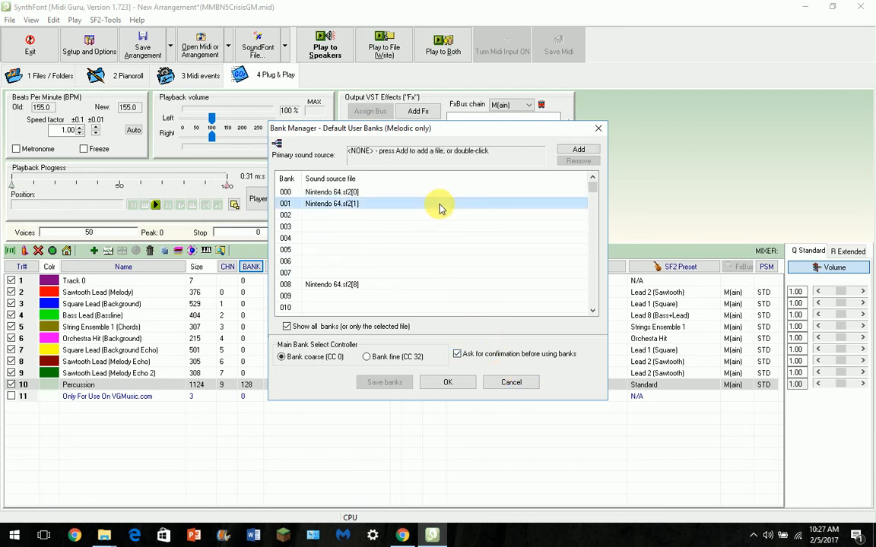
click(450, 381)
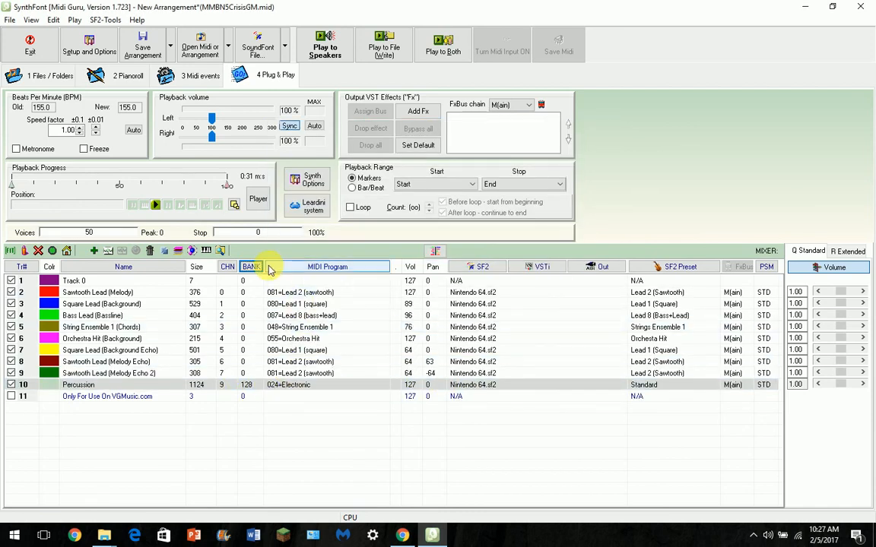
- Select the Sawtooth Lead (Melody) track, review bank 001 in the Bank Manager, and accept the dialog without changes
click(272, 342)
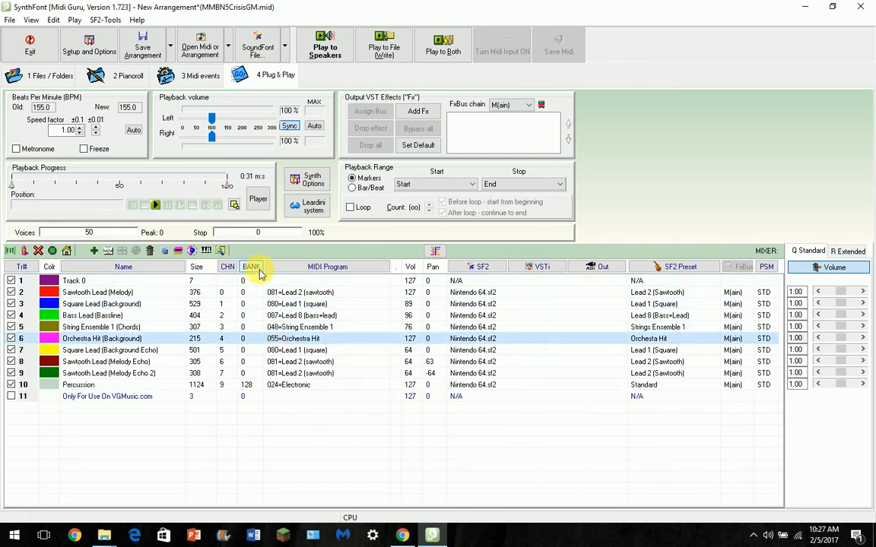
click(283, 292)
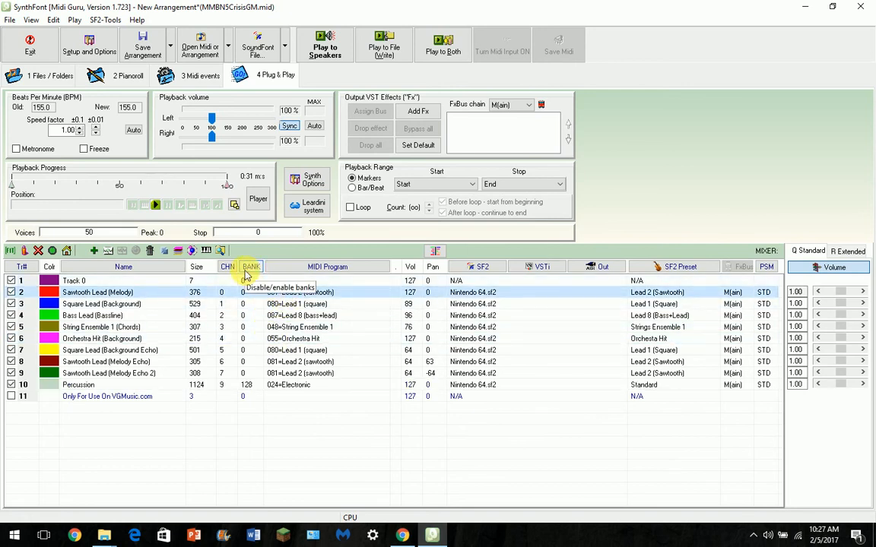
click(252, 268)
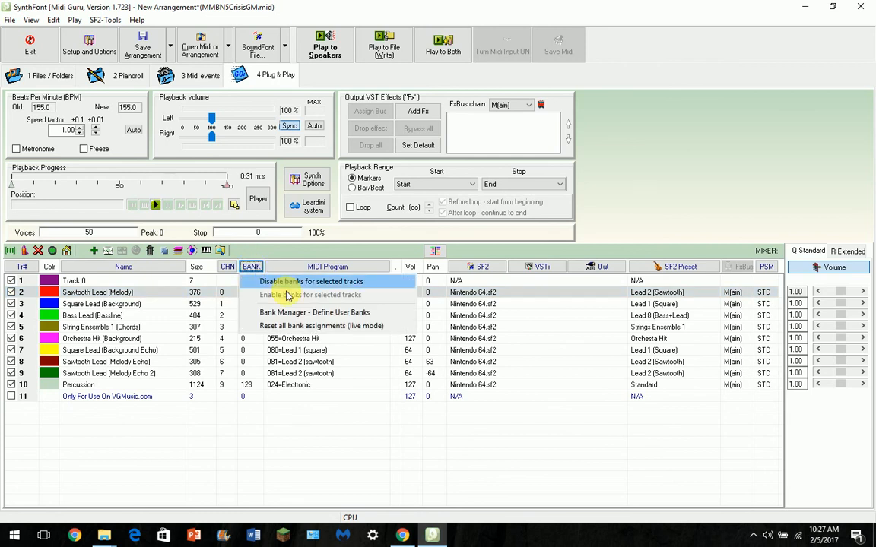
click(297, 311)
click(382, 203)
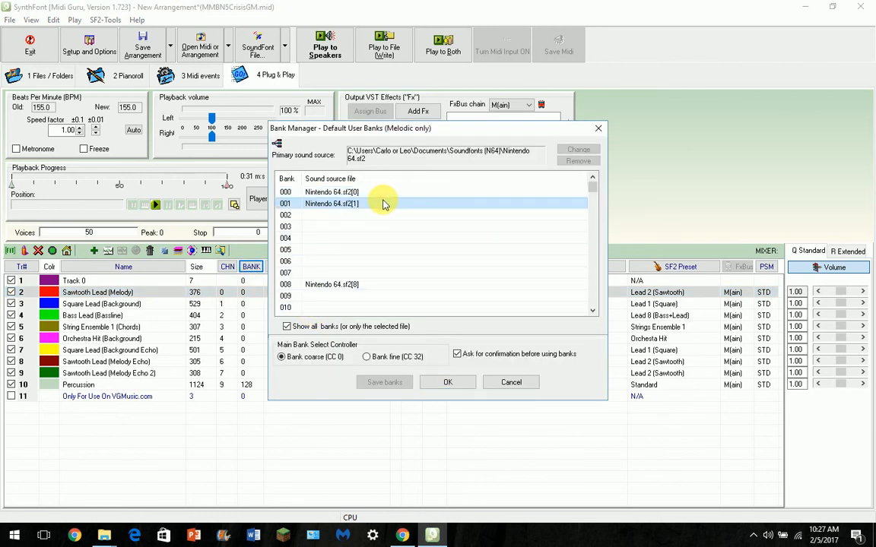
click(453, 383)
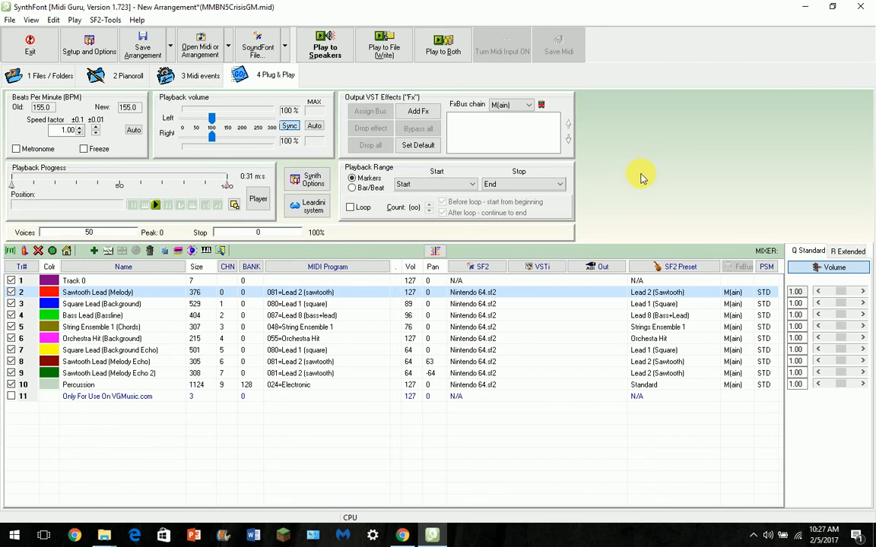
- Start changing the default SoundFont and browse to the Soundfonts folder in Documents
click(283, 46)
click(616, 117)
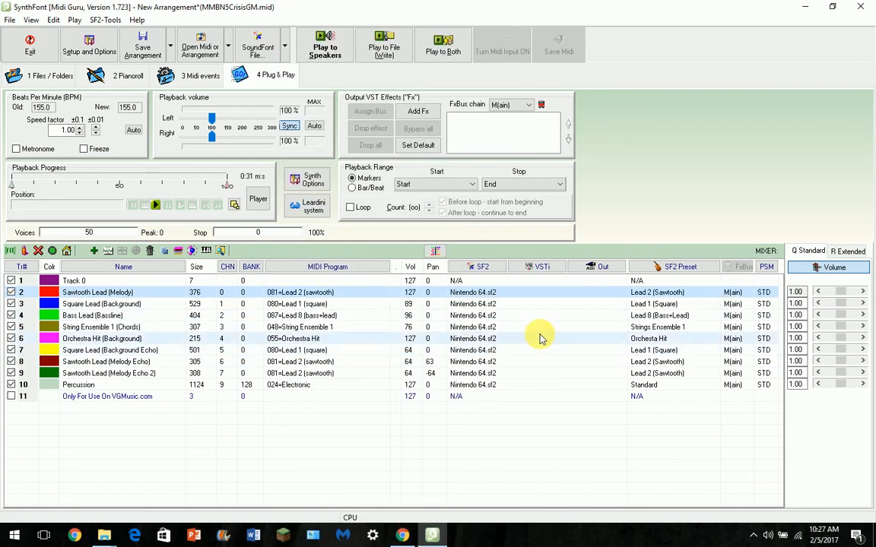
click(288, 39)
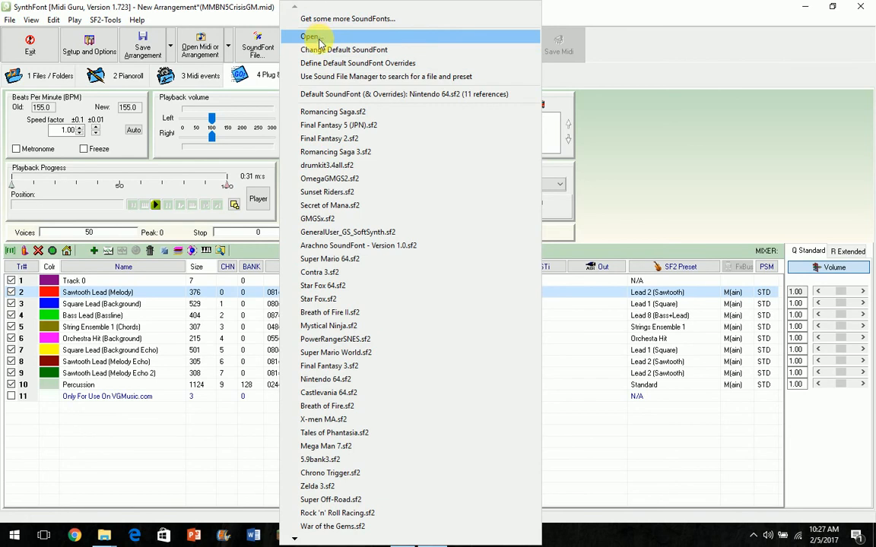
click(390, 52)
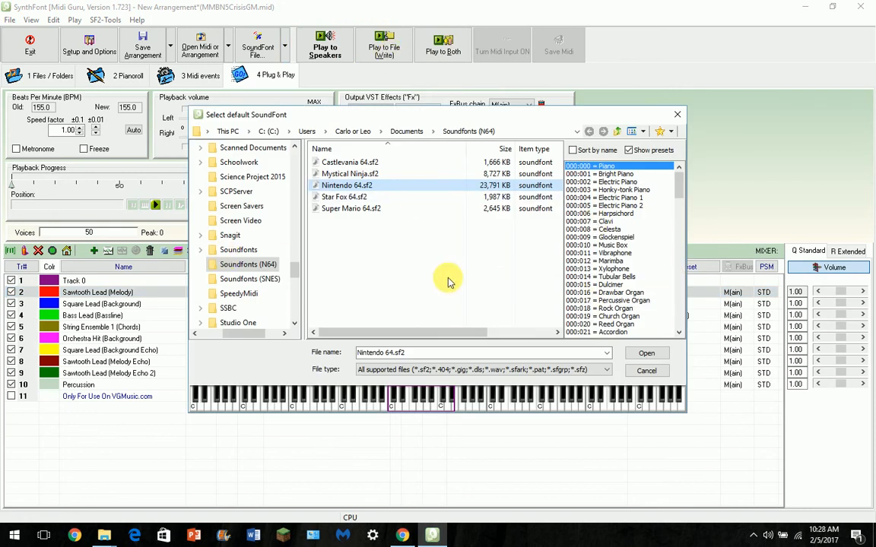
mouse_move(294, 266)
mouse_down()
mouse_move(297, 296)
mouse_move(293, 270)
mouse_up()
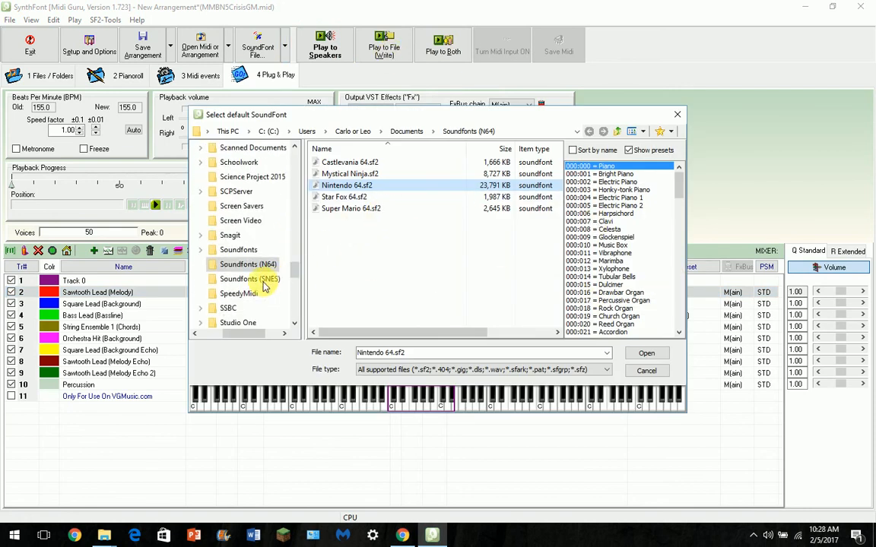
click(237, 252)
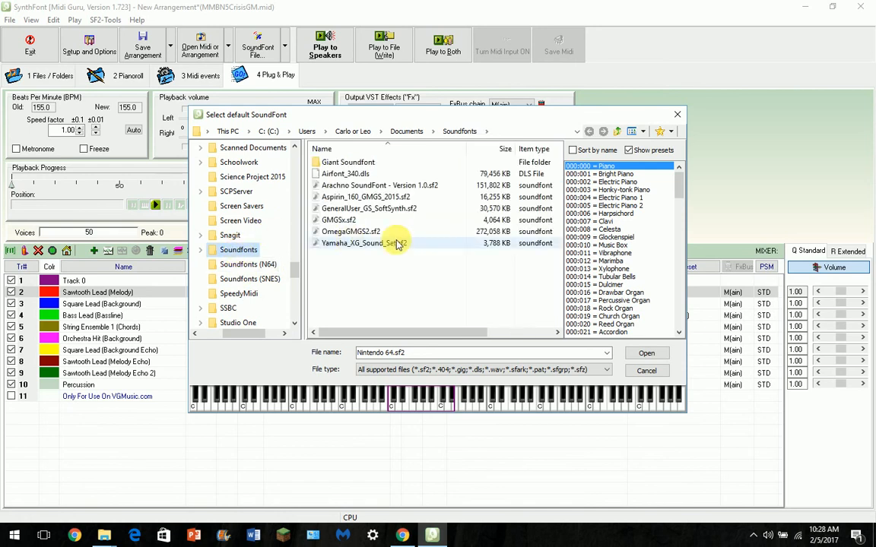
- Compare the preset lists of Arachno SoundFont - Version 1.0.sf2, GMGSx.sf2 and OmegaGMGS2.sf2
click(421, 187)
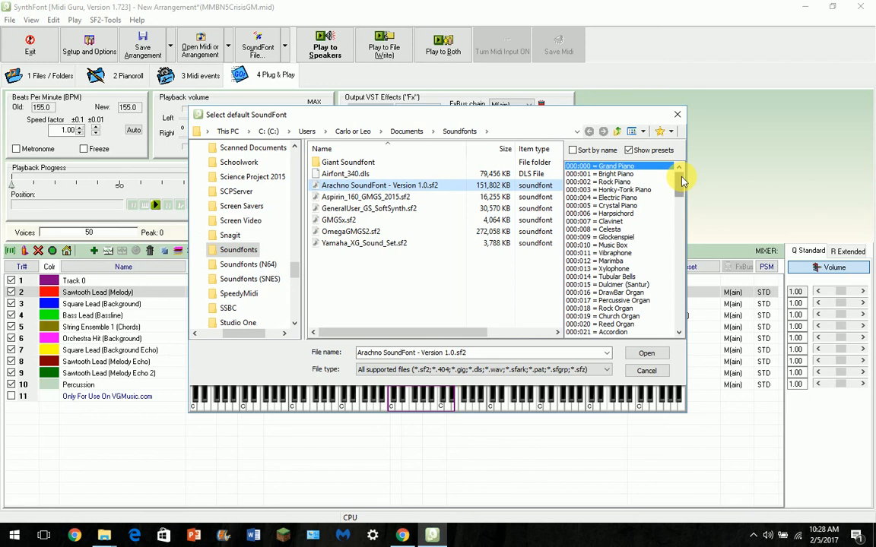
click(463, 227)
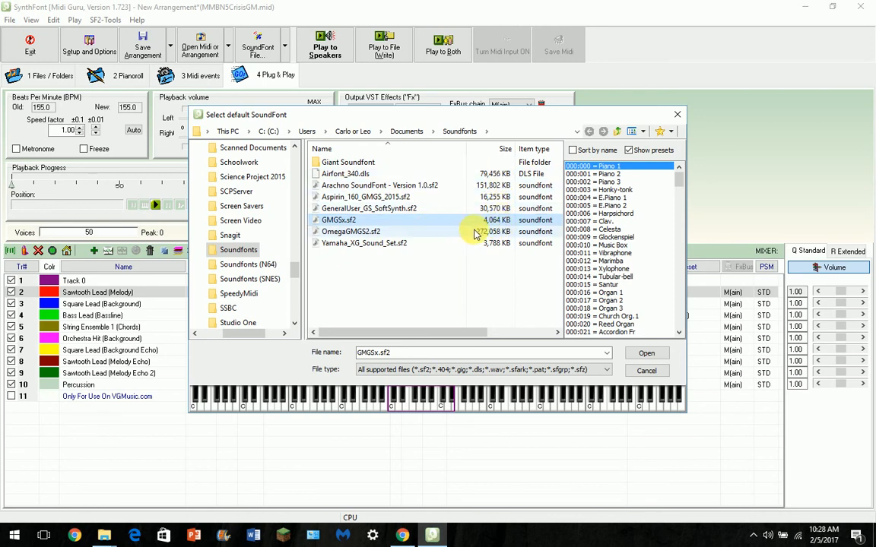
click(479, 232)
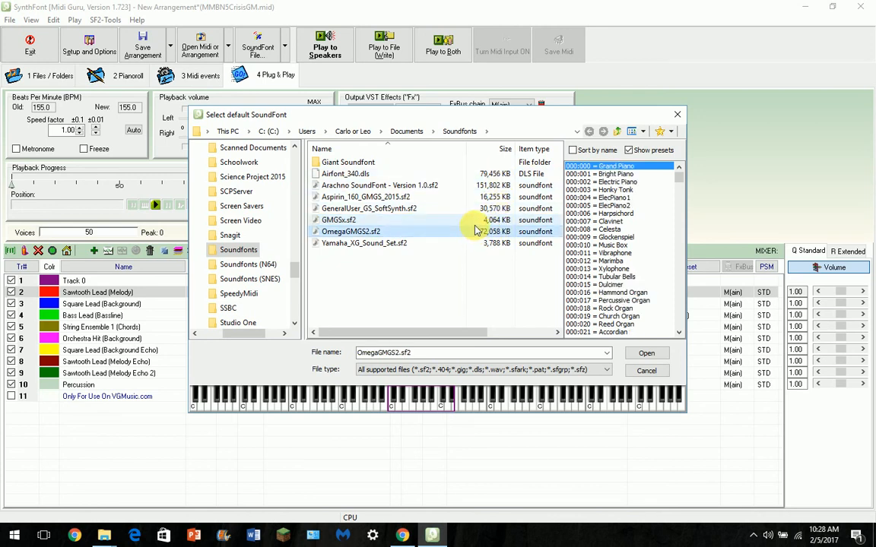
click(485, 220)
click(479, 231)
click(479, 221)
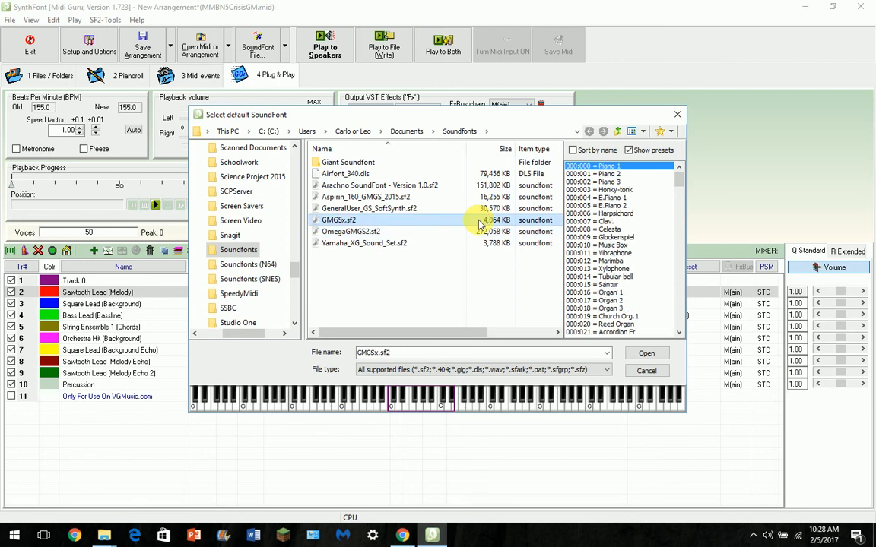
click(486, 231)
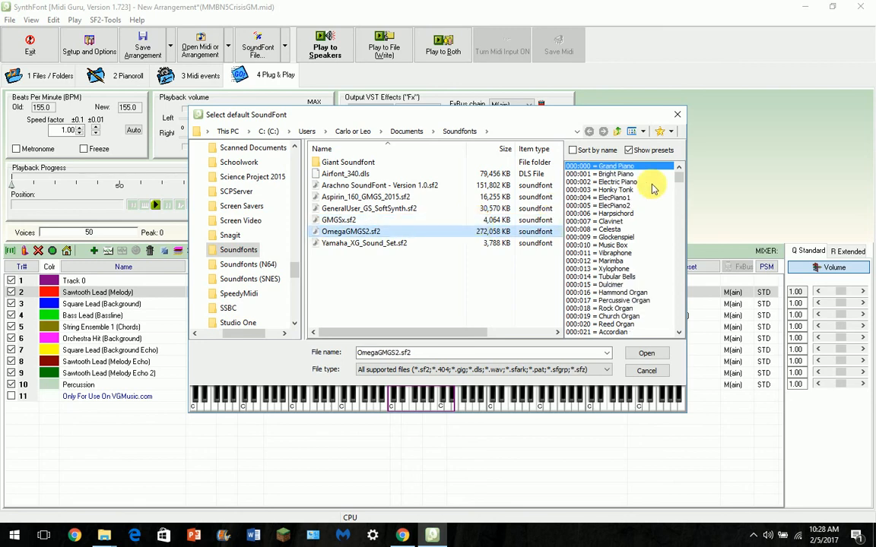
mouse_move(679, 180)
mouse_down()
mouse_move(678, 333)
mouse_move(682, 320)
mouse_move(687, 327)
mouse_move(679, 169)
mouse_up()
click(514, 189)
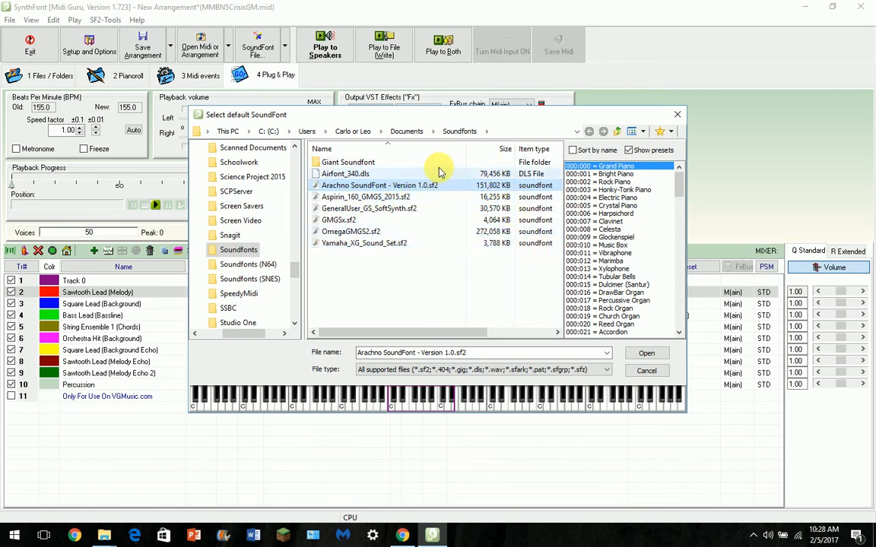
- Choose Nintendo 64.sf2 from the Soundfonts (N64) folder, look through the Soundfonts (SNES) folder, and confirm Nintendo 64.sf2 as the default SoundFont
click(228, 264)
click(342, 187)
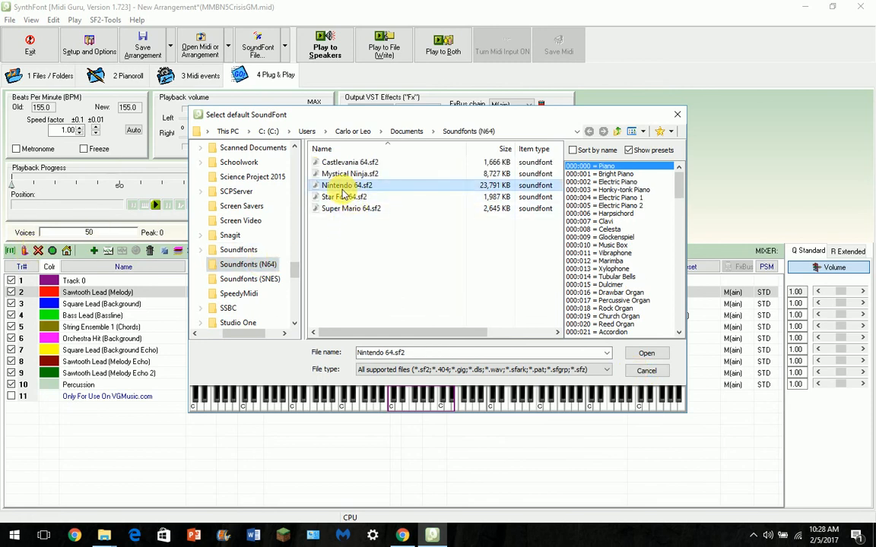
click(261, 282)
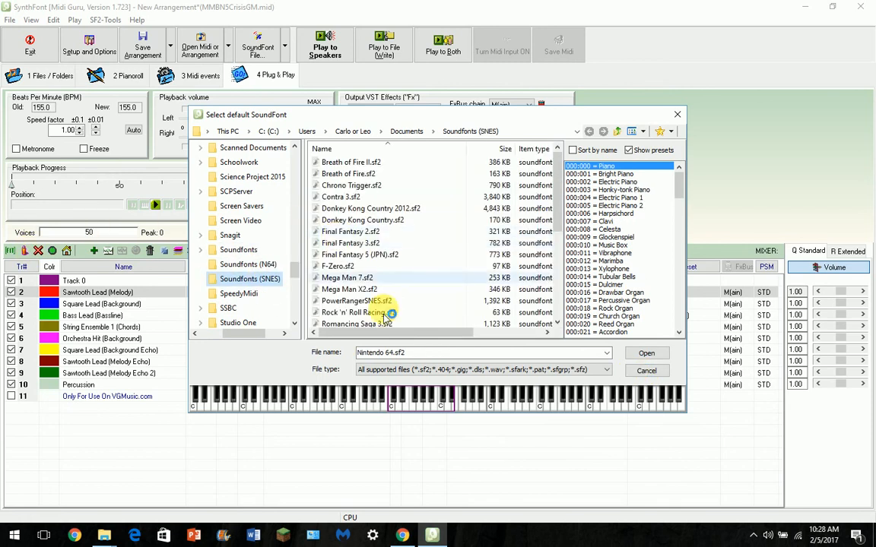
scroll(357, 281, down, 2)
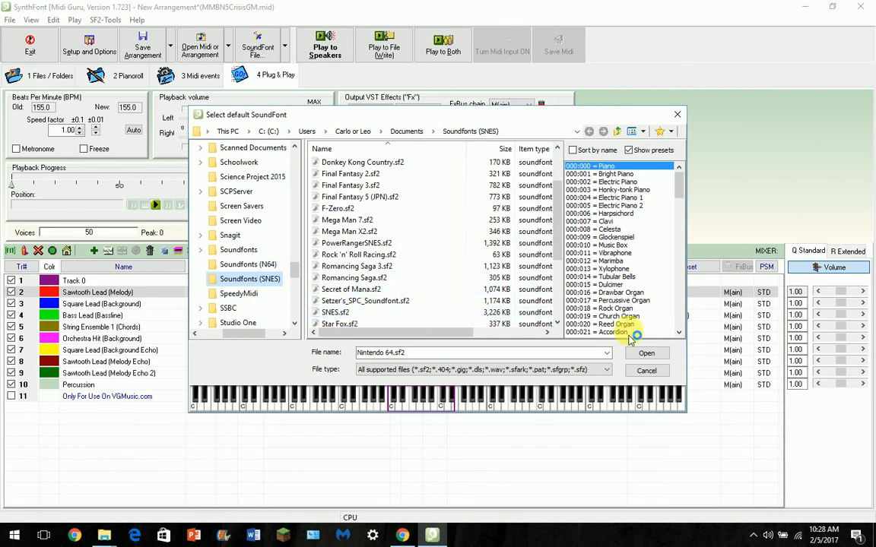
click(647, 354)
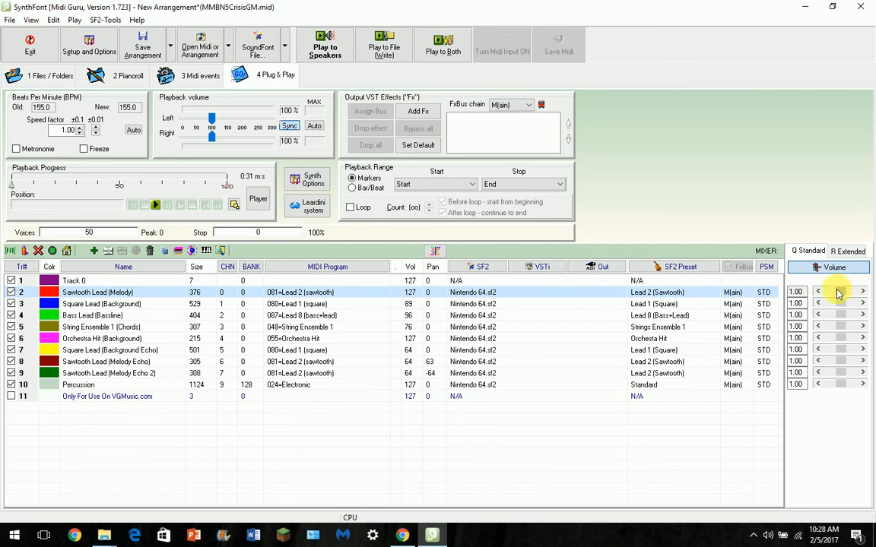
- Try mixer volume and pan changes on the Sawtooth Lead (Melody) track, returning the volume to about 1.00 and the pan to 0
drag(842, 293, 846, 294)
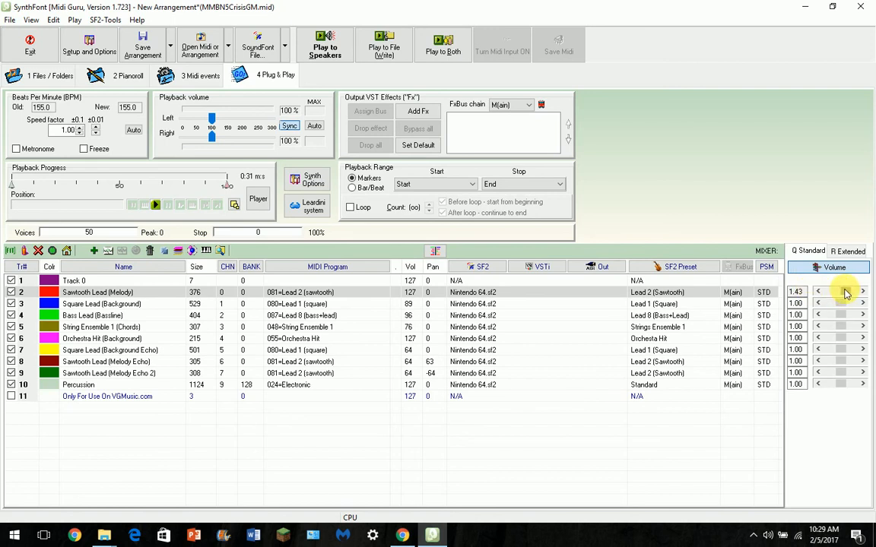
click(862, 291)
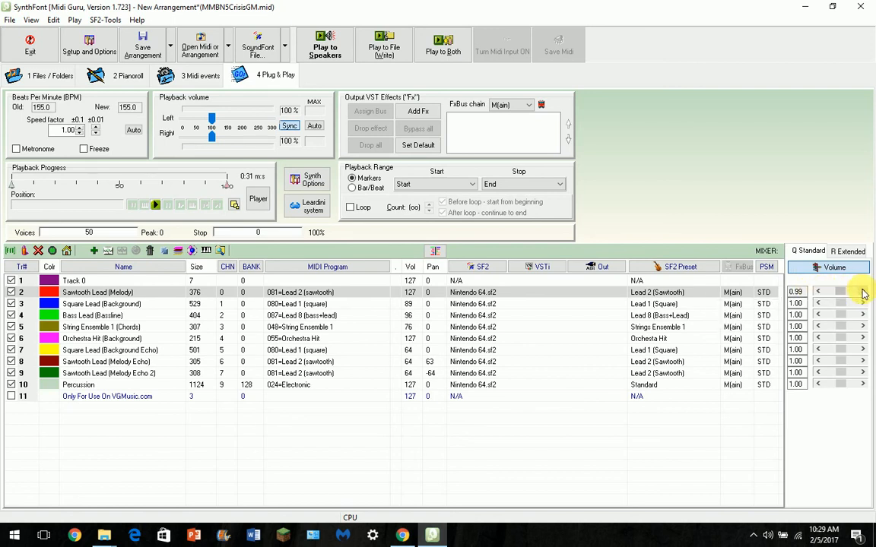
click(794, 268)
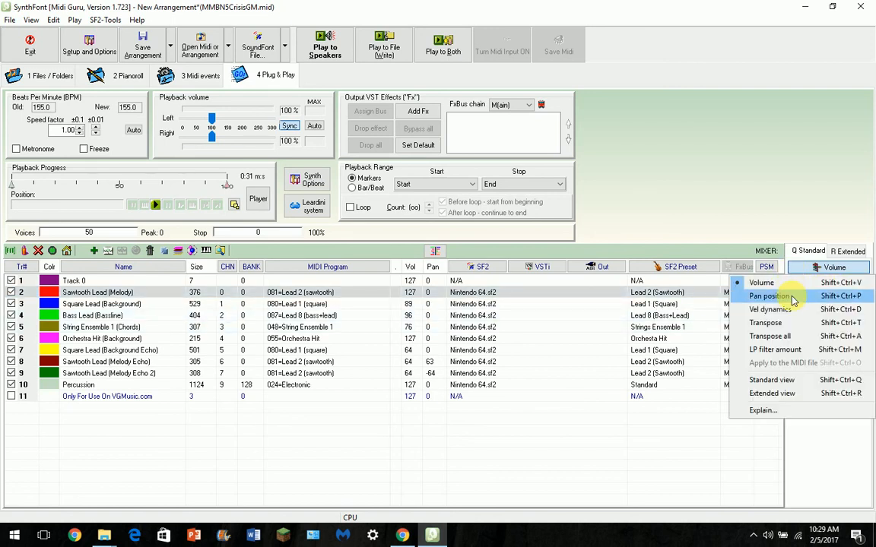
click(792, 298)
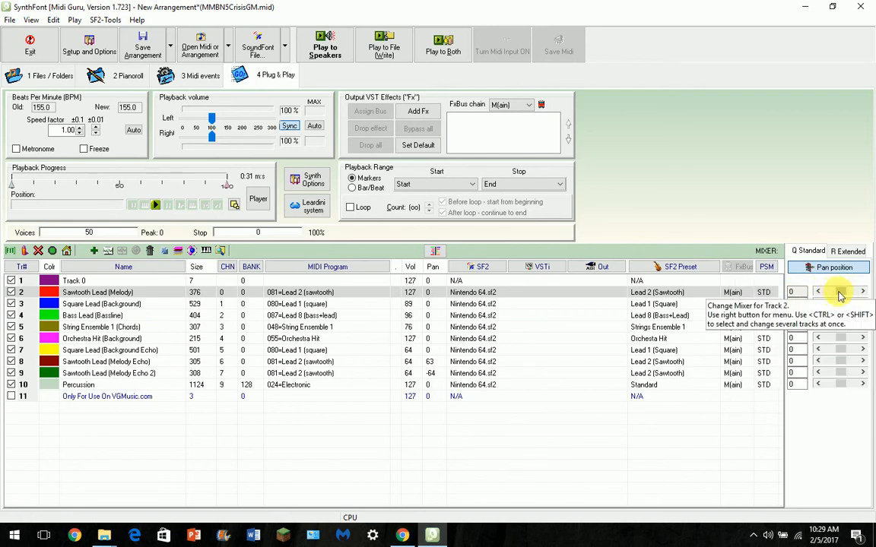
drag(840, 295, 821, 292)
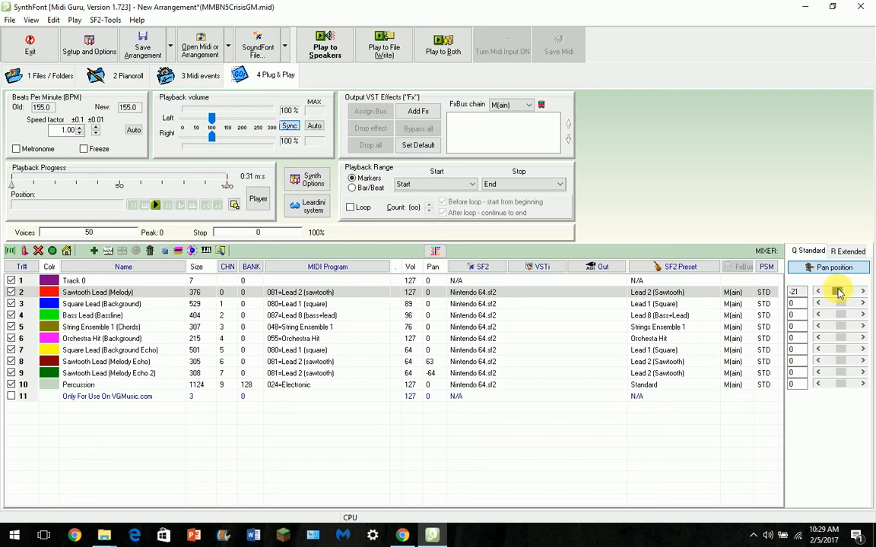
click(863, 292)
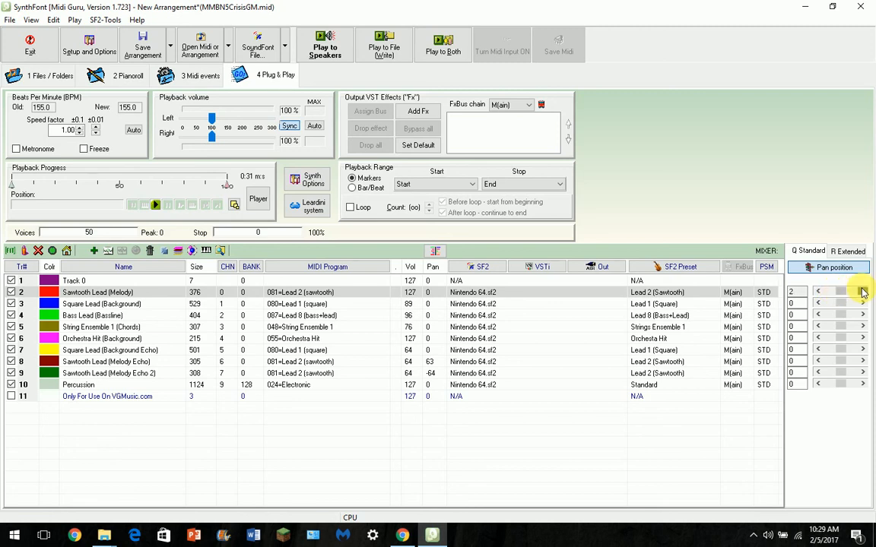
click(862, 293)
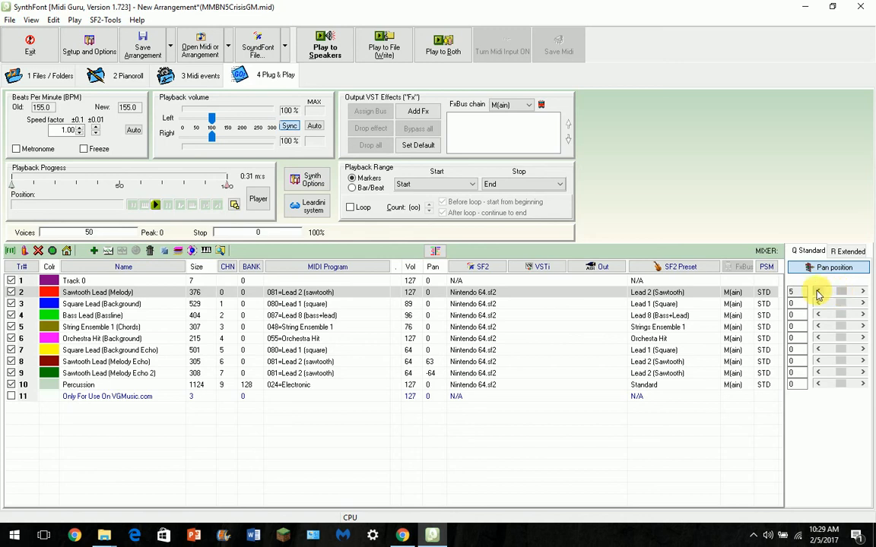
click(818, 293)
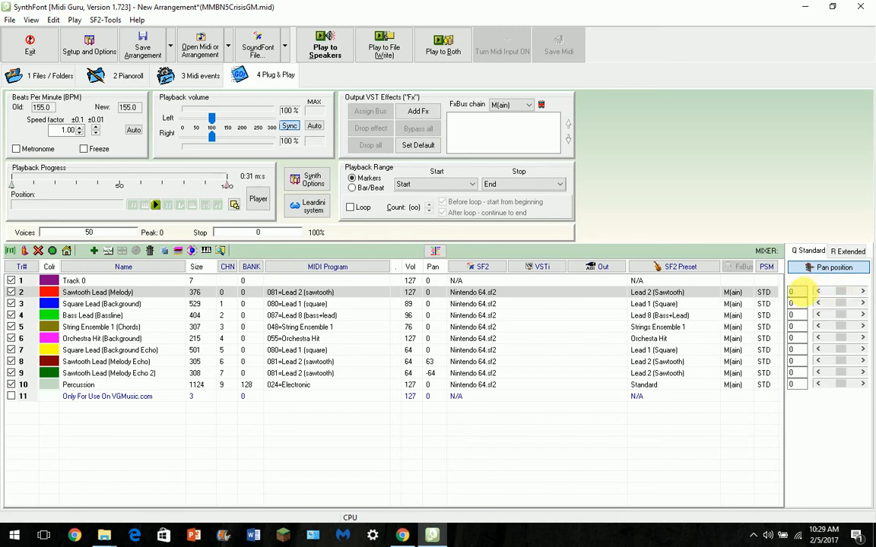
- Select the Percussion track and switch the mixer to Transpose
click(717, 384)
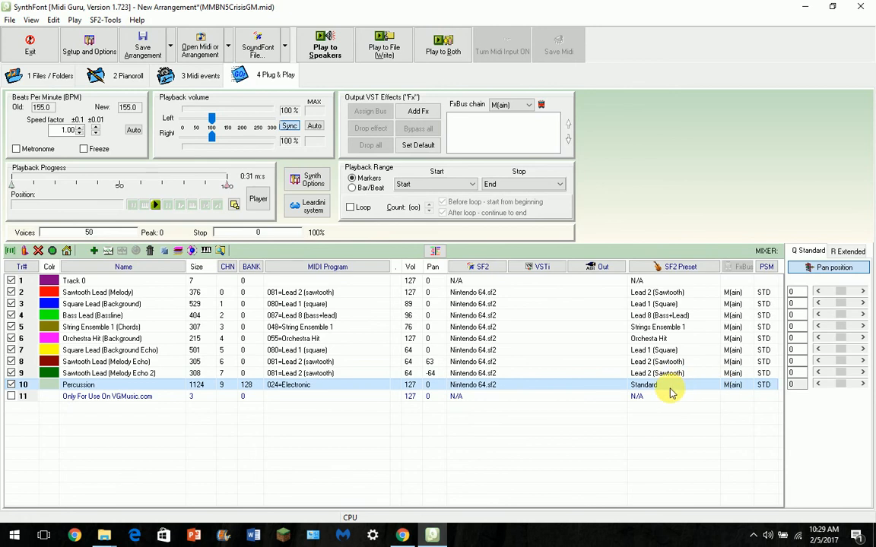
click(637, 315)
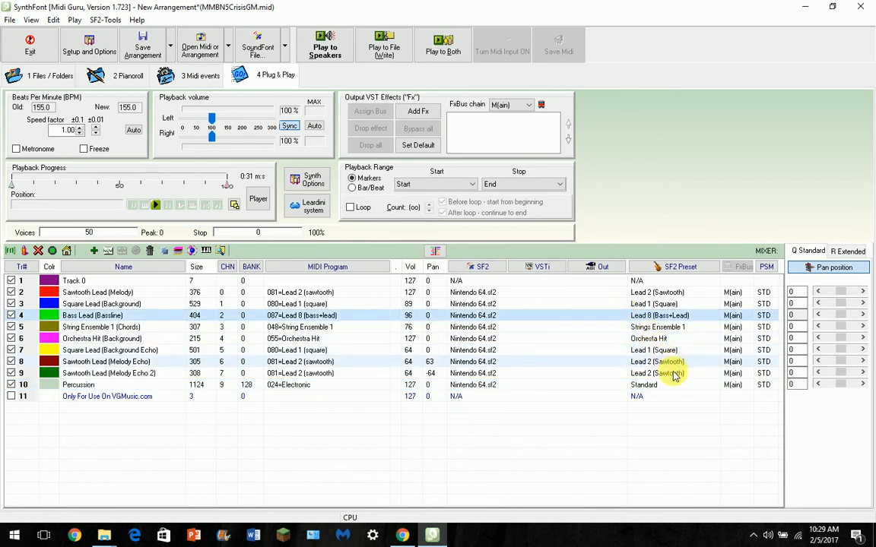
click(675, 384)
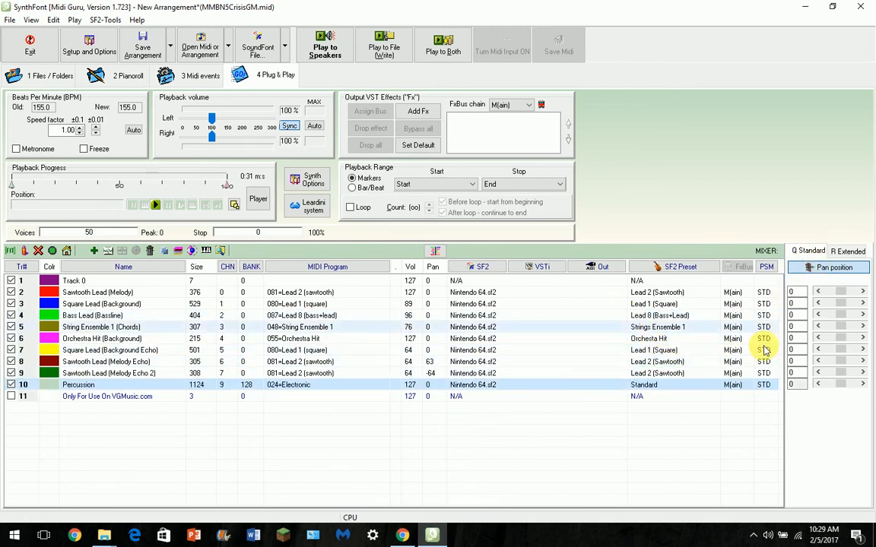
click(806, 268)
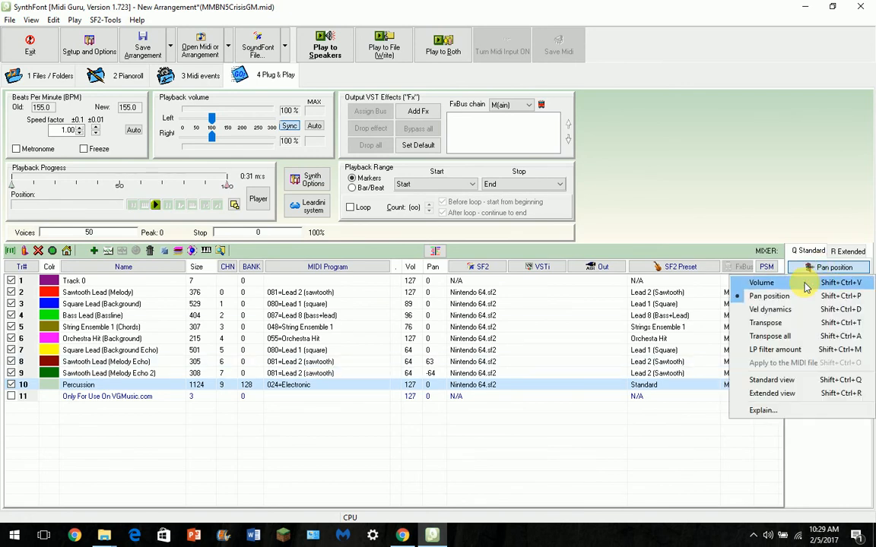
click(783, 322)
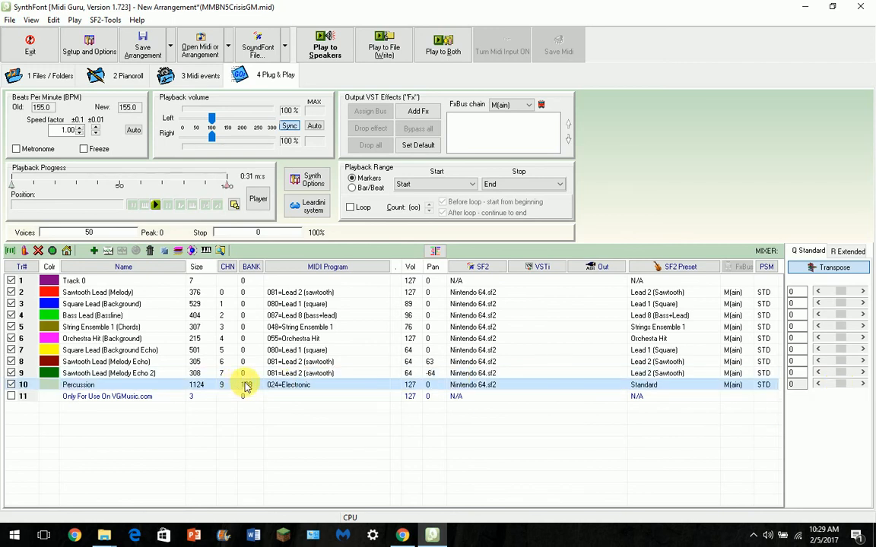
- Examine the available channel choices for the Percussion track, including those in Slot 2, and close the list without choosing one
click(220, 374)
click(224, 386)
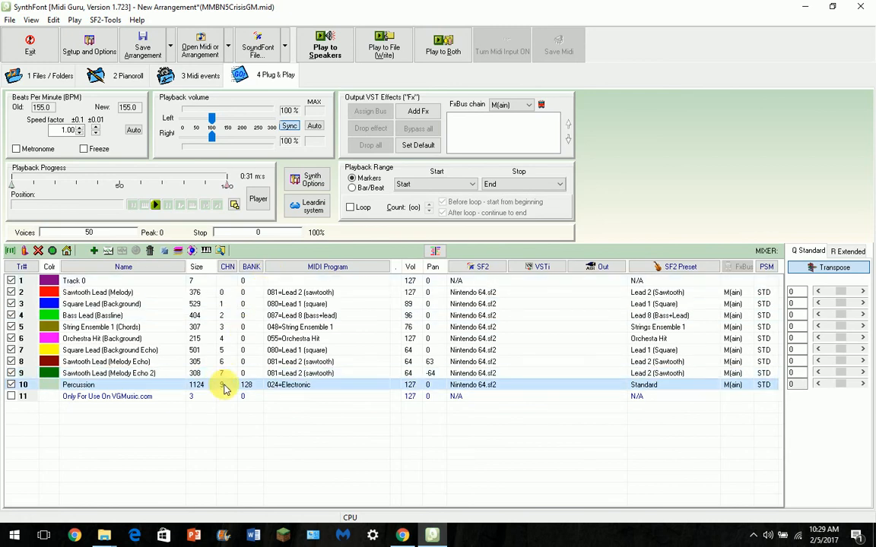
click(227, 267)
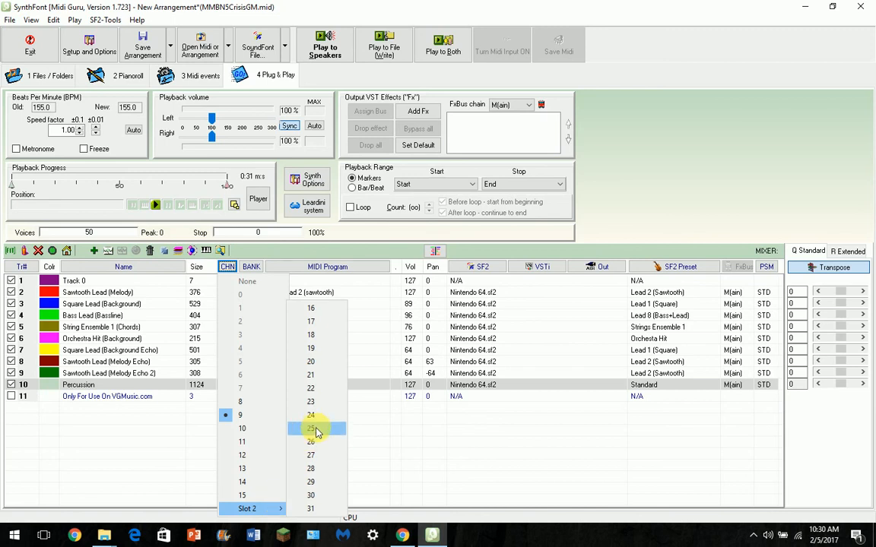
click(401, 387)
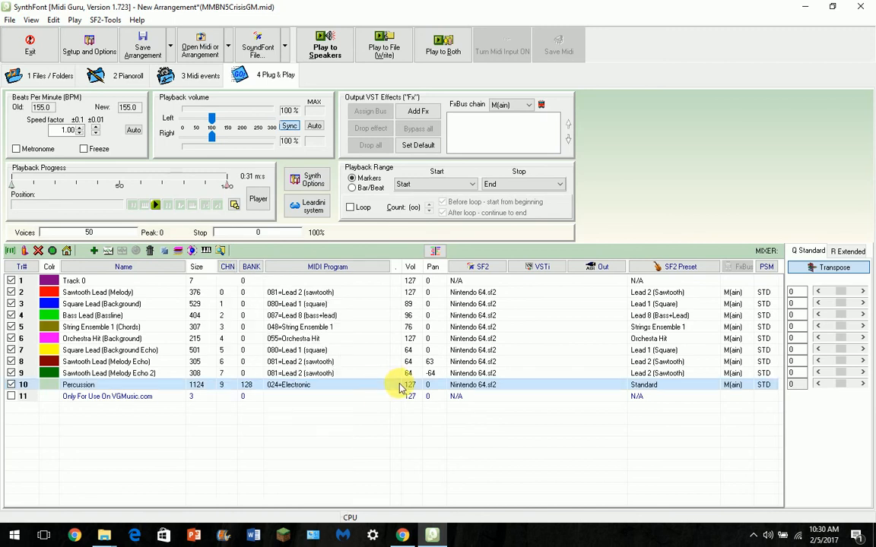
- Try transposing the Percussion track in the mixer, and select the Sawtooth Lead (Melody Echo 2) track
click(836, 386)
drag(829, 390, 840, 390)
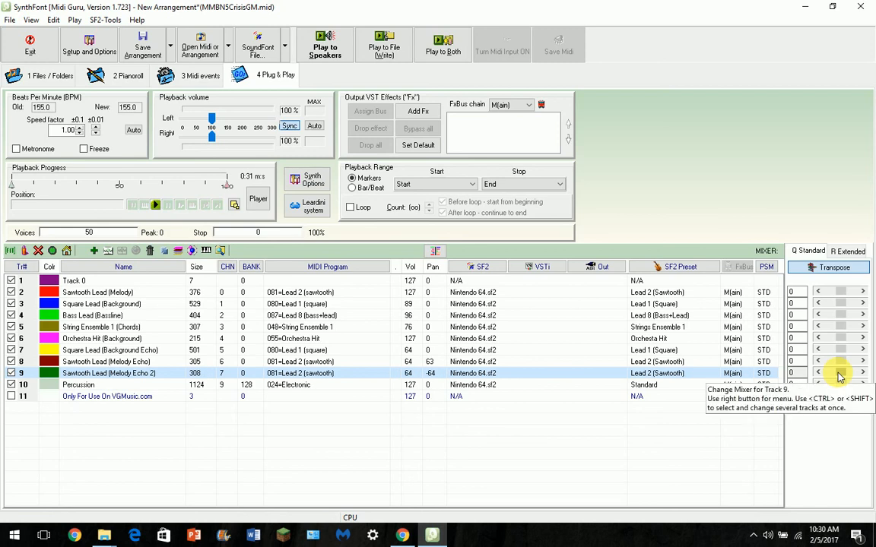
click(715, 363)
click(713, 372)
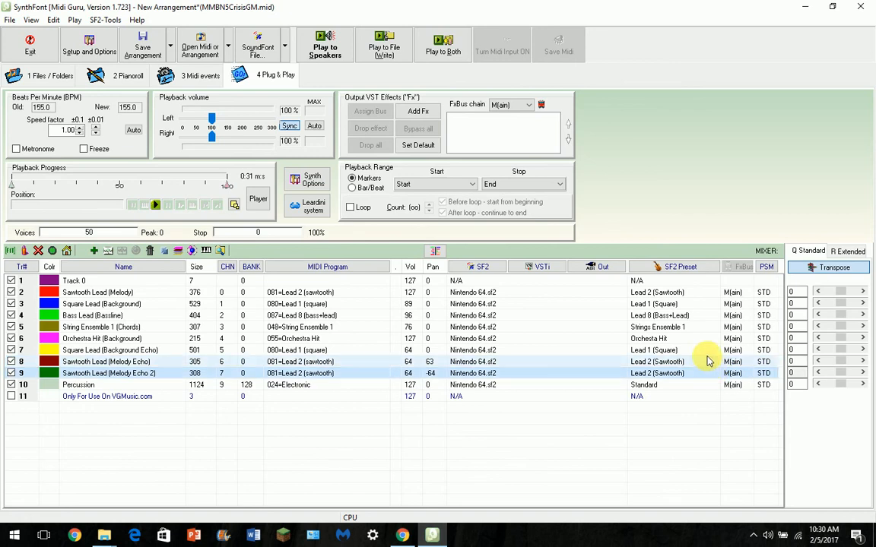
- Try Transpose all with a value of 1 from the Sawtooth Lead (Melody) track, and return the mixer to Volume
click(700, 295)
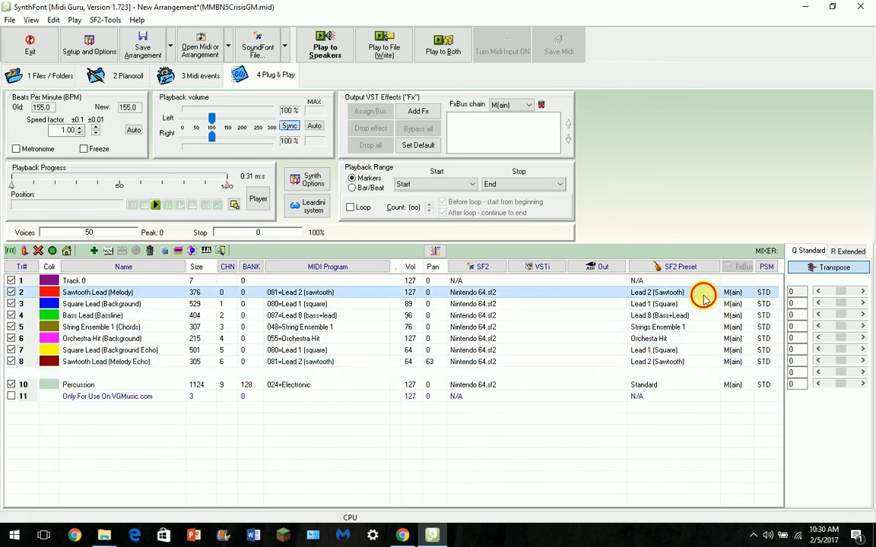
click(806, 268)
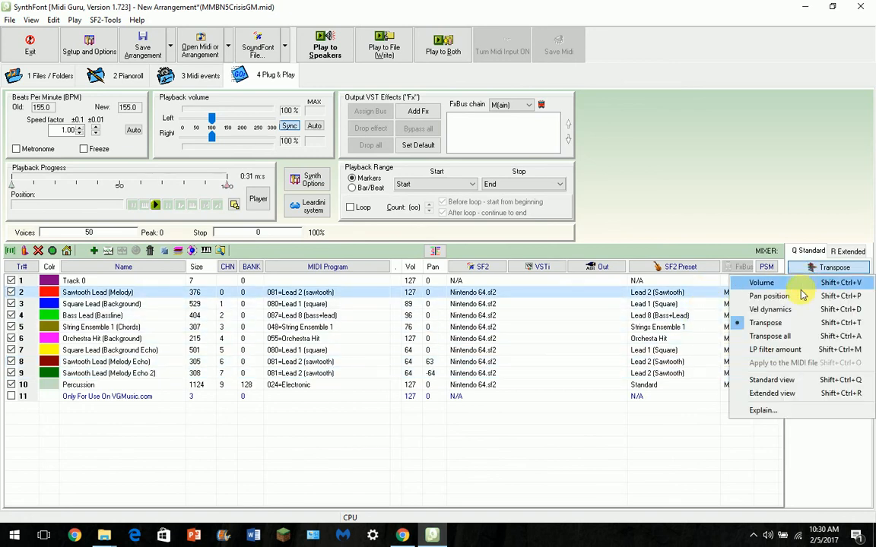
click(825, 336)
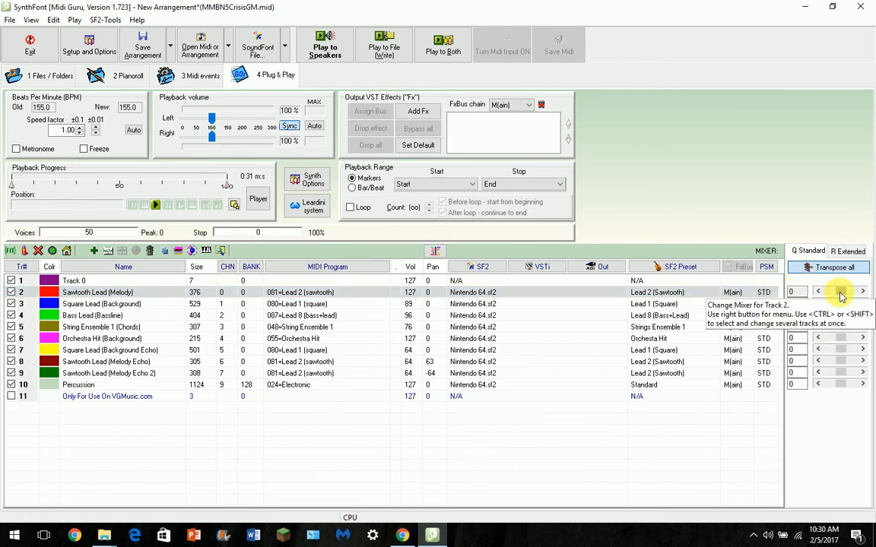
mouse_move(842, 297)
mouse_down()
mouse_move(830, 293)
mouse_move(840, 294)
mouse_up()
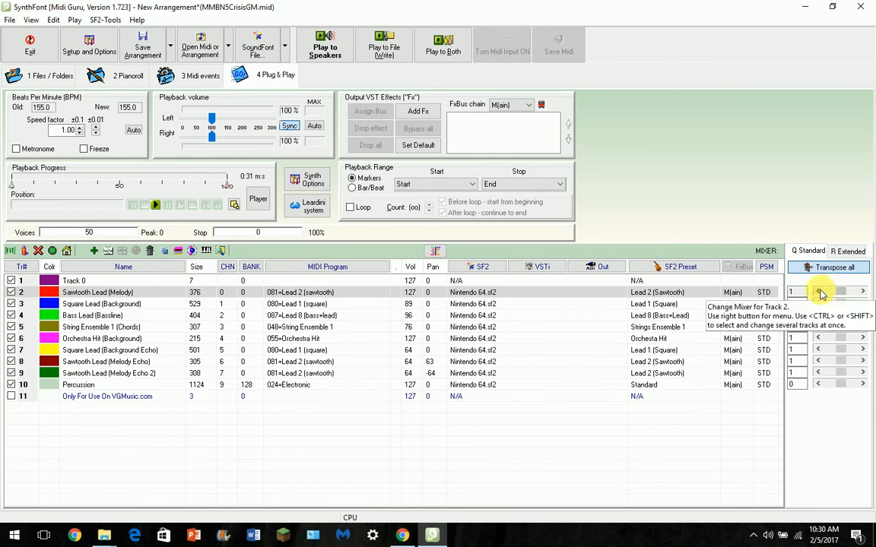
click(800, 269)
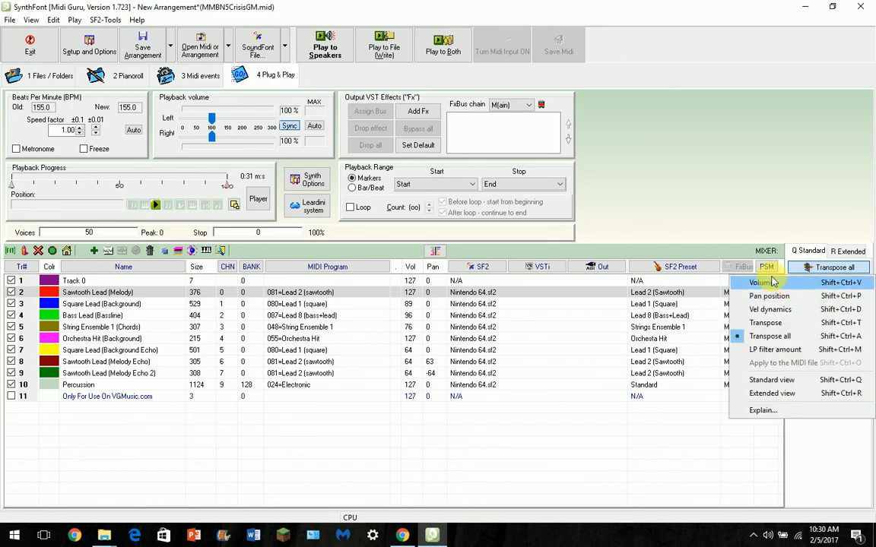
click(782, 284)
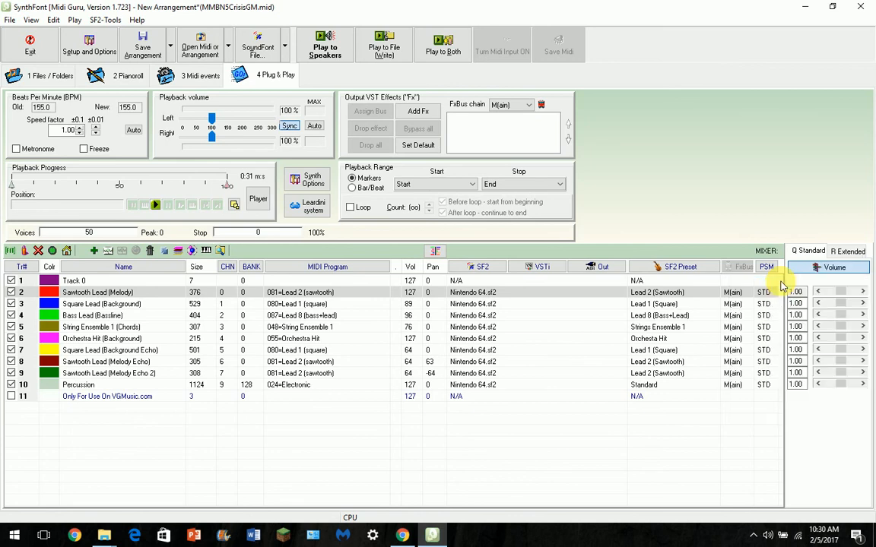
- Inspect the Sawtooth Lead (Melody) track's MIDI events filtered by Meta Events, Controllers, Note on & off and Program, and return to Plug & Play
click(187, 82)
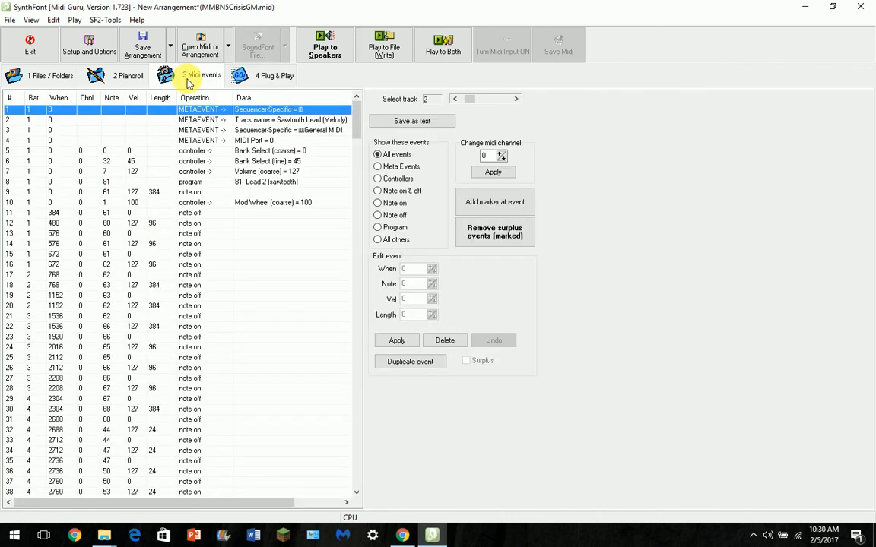
click(379, 167)
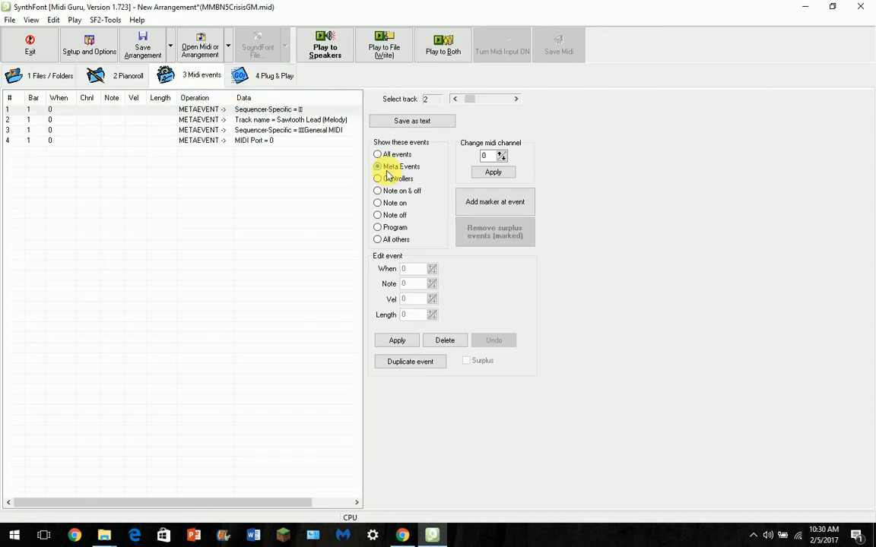
click(380, 178)
click(380, 191)
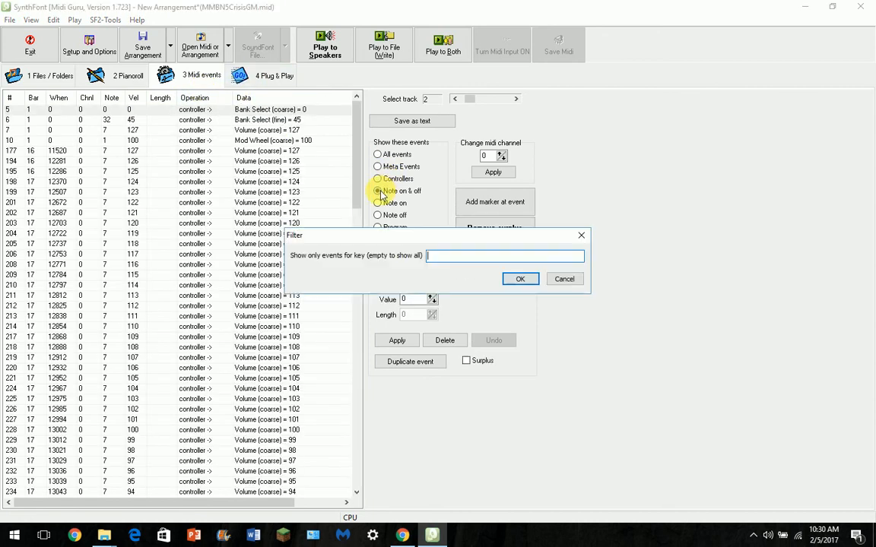
click(563, 279)
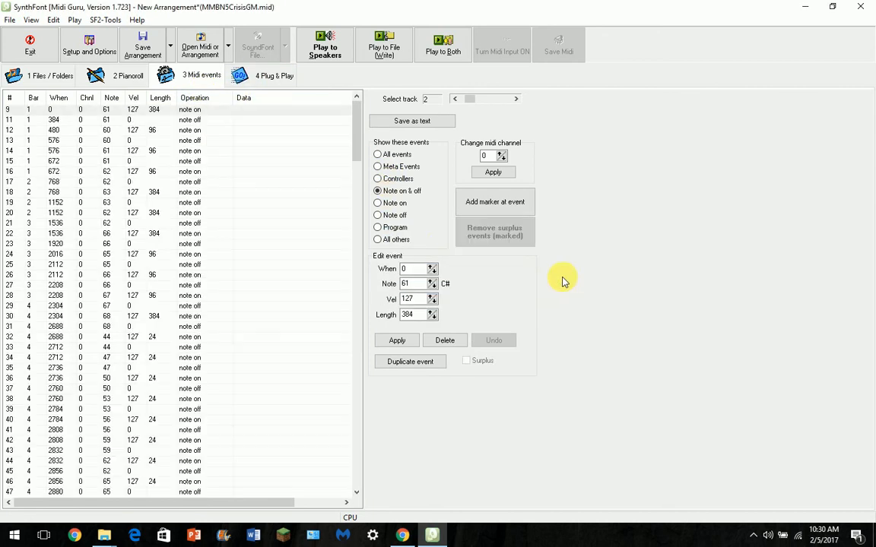
click(403, 227)
click(253, 111)
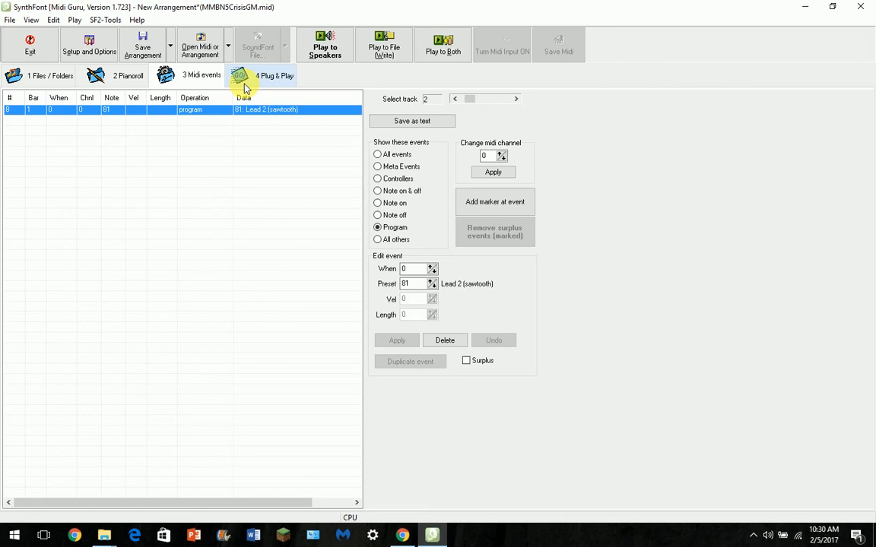
click(243, 86)
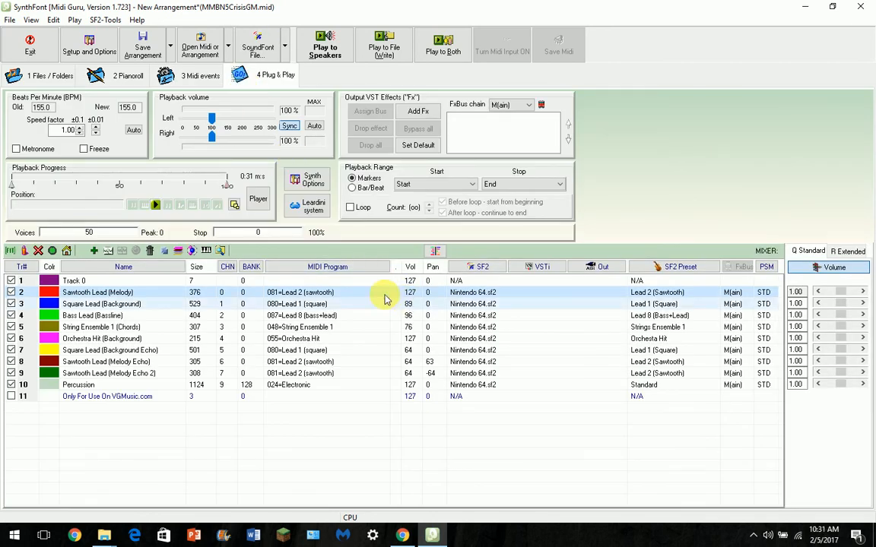
- Check the program event of the Bass Lead (Bassline) track in the MIDI events view and return to Plug & Play
drag(92, 289, 139, 305)
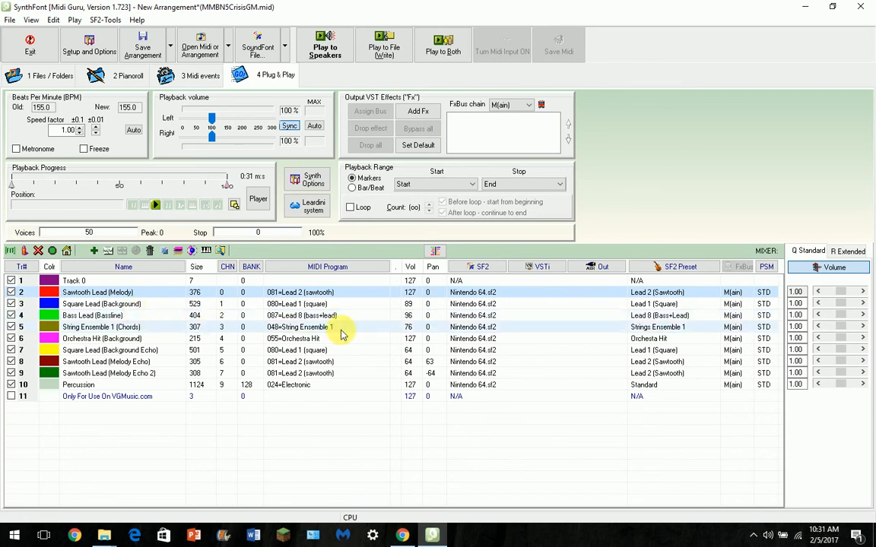
click(485, 315)
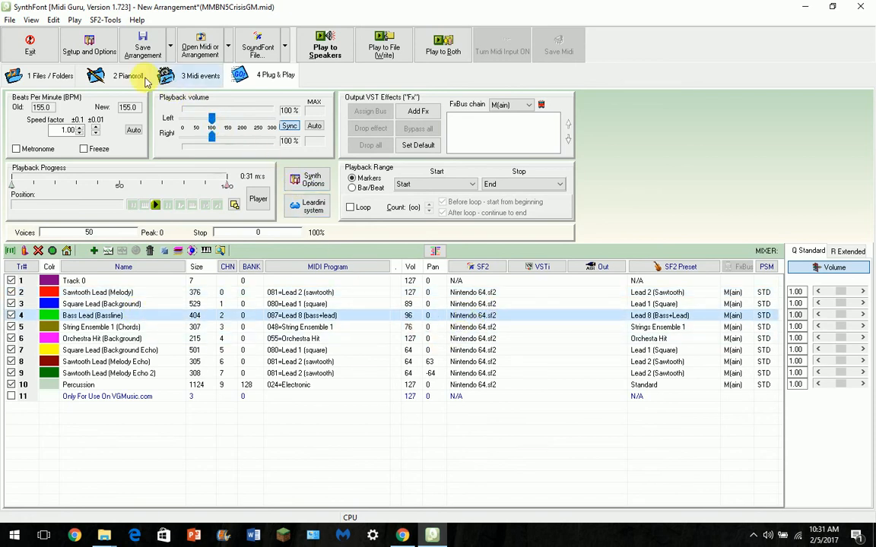
click(190, 75)
click(265, 110)
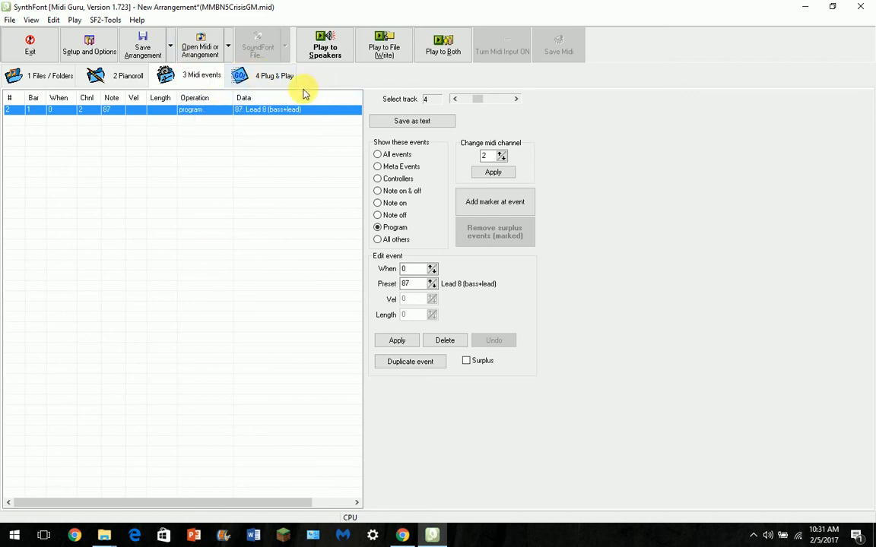
click(277, 81)
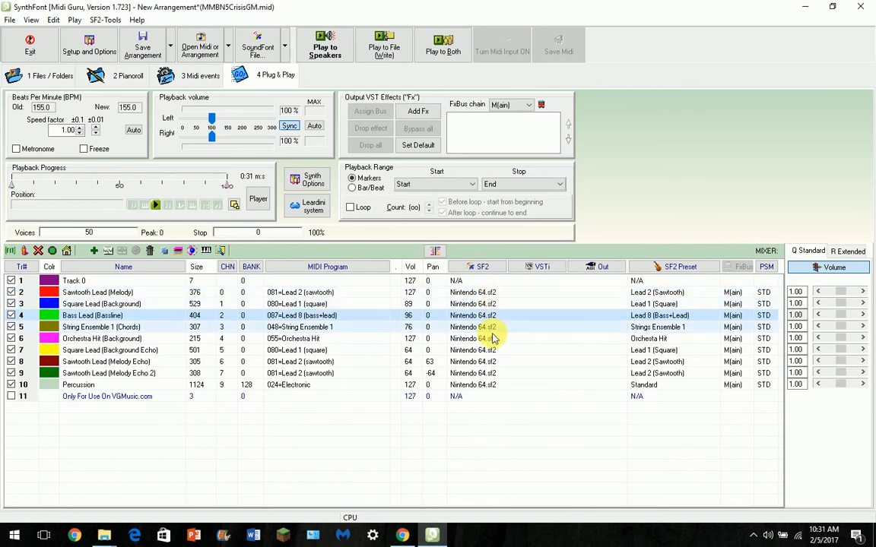
- Select the Sawtooth Lead (Melody Echo 2) track and review the file commands and the panes that can be shown or hidden
click(622, 374)
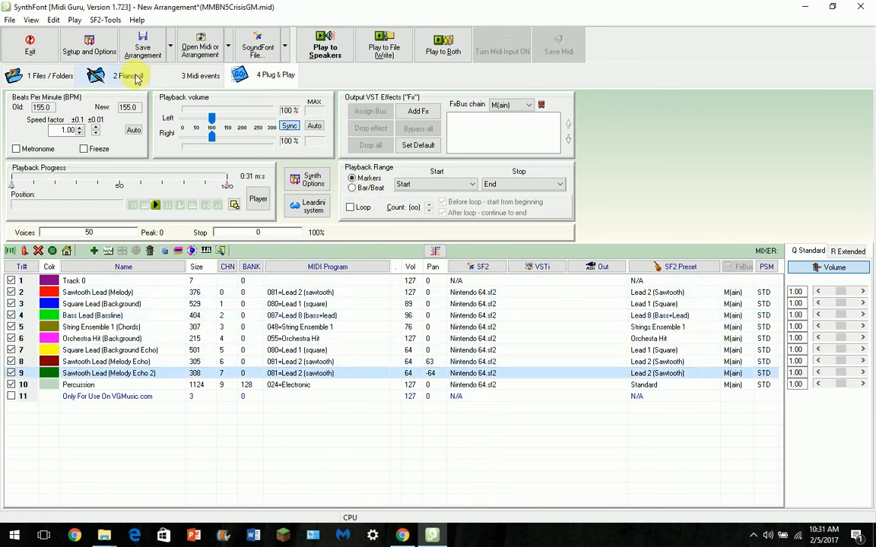
click(9, 20)
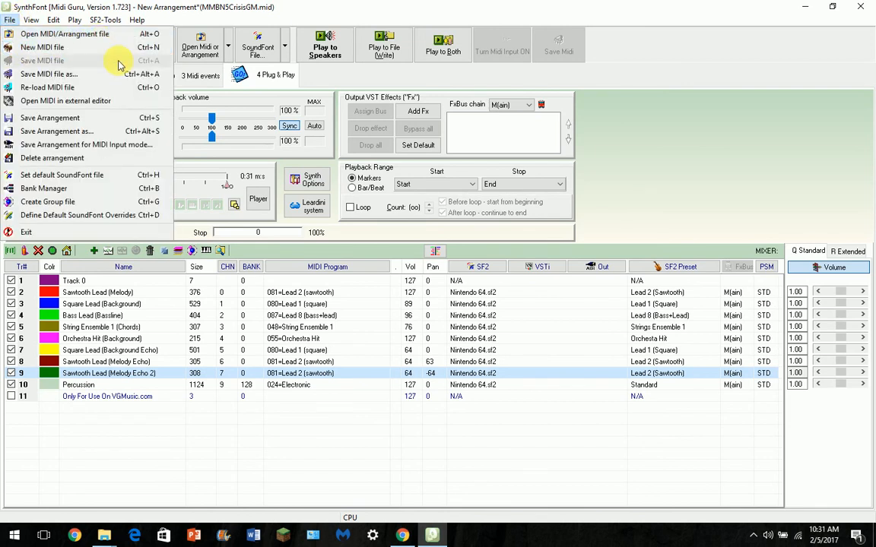
mouse_move(30, 20)
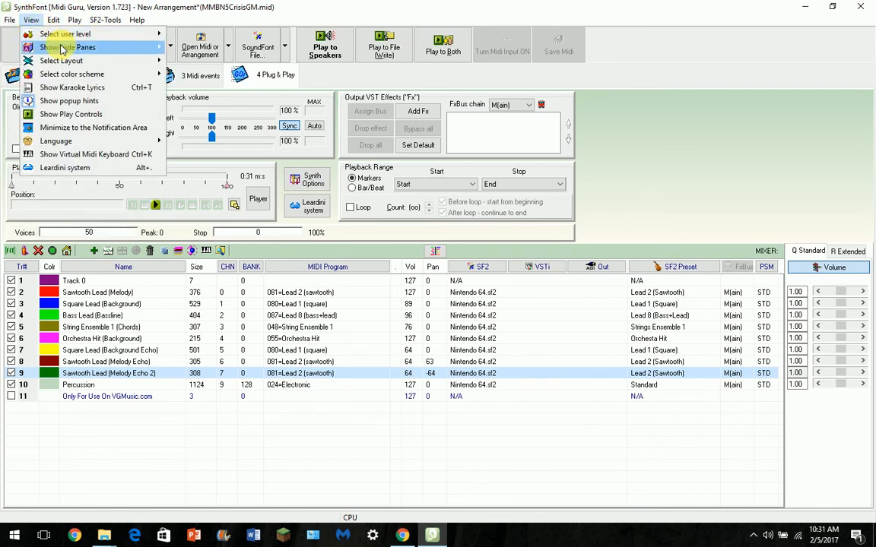
mouse_move(61, 60)
mouse_move(170, 46)
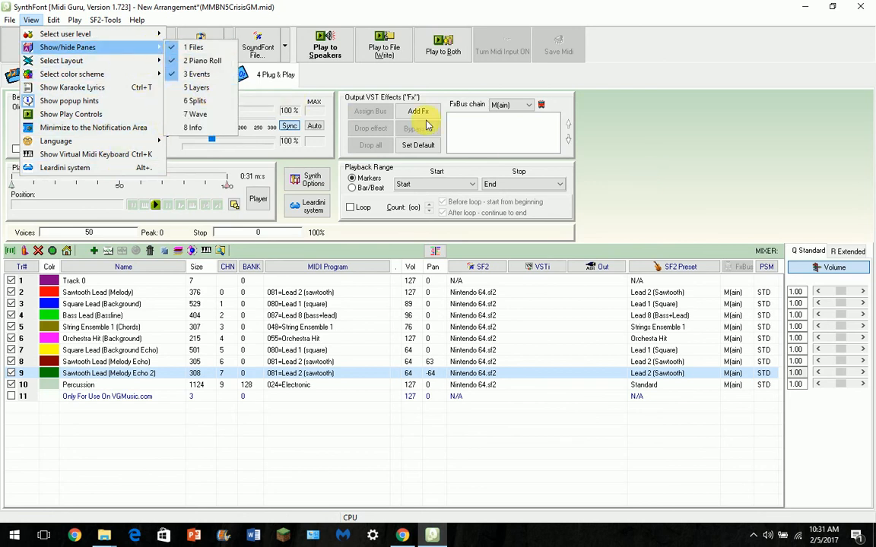
click(632, 167)
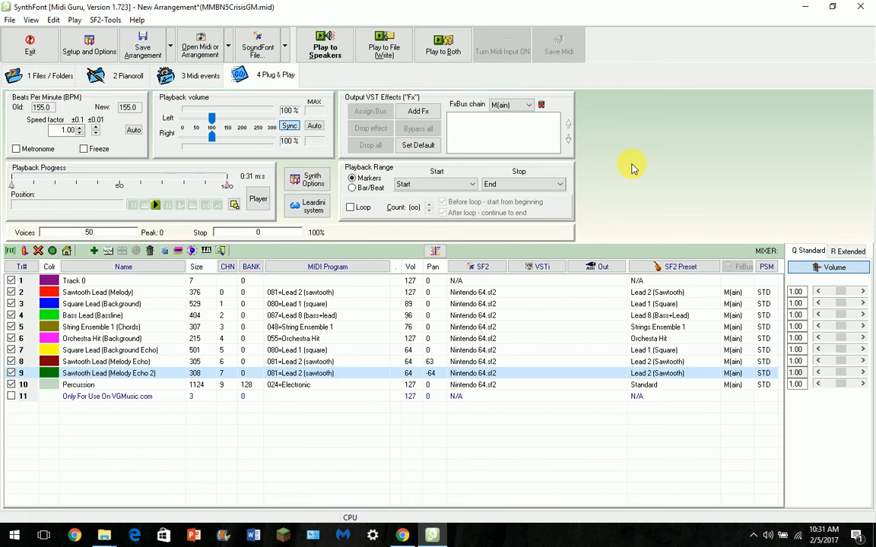